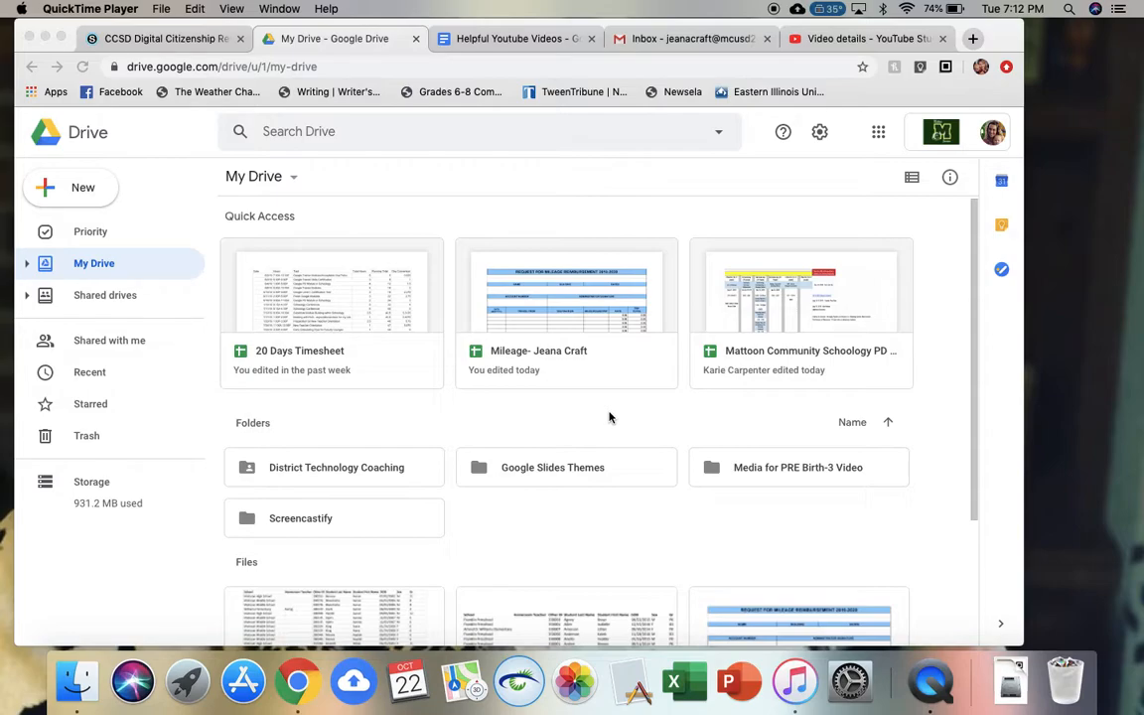
{"action": "left_click", "coordinate": [882, 139]}
{"action": "left_click", "coordinate": [880, 134]}
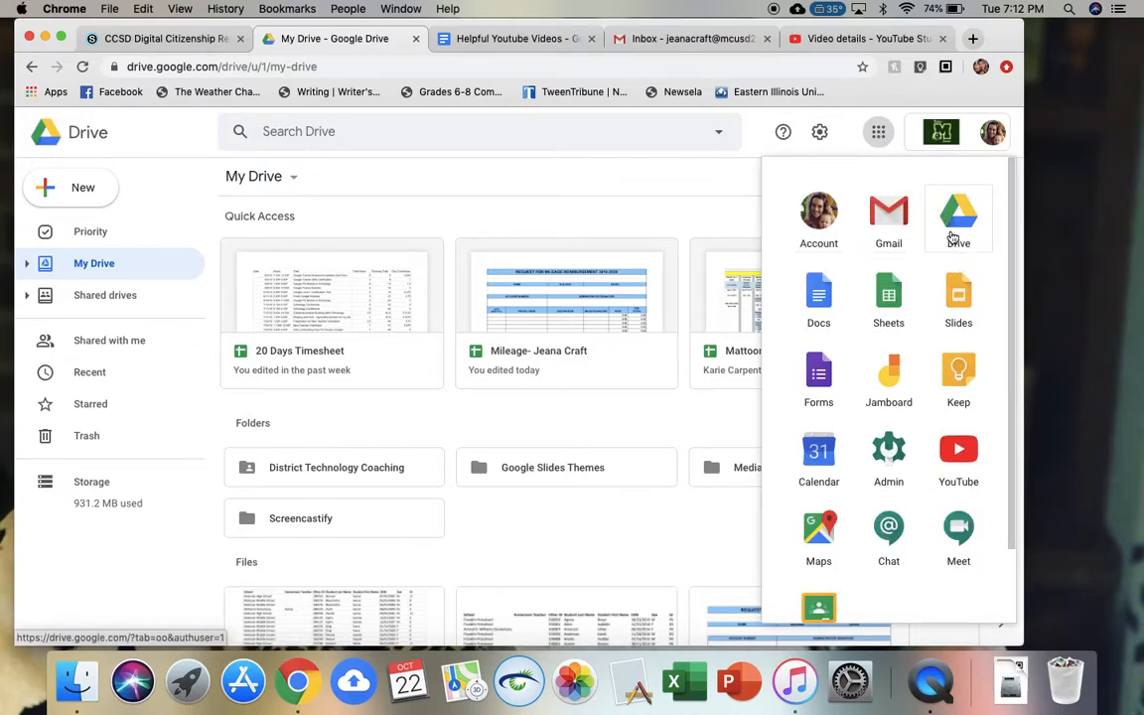
{"action": "scroll", "coordinate": [519, 566], "scroll_direction": "down", "scroll_amount": 3}
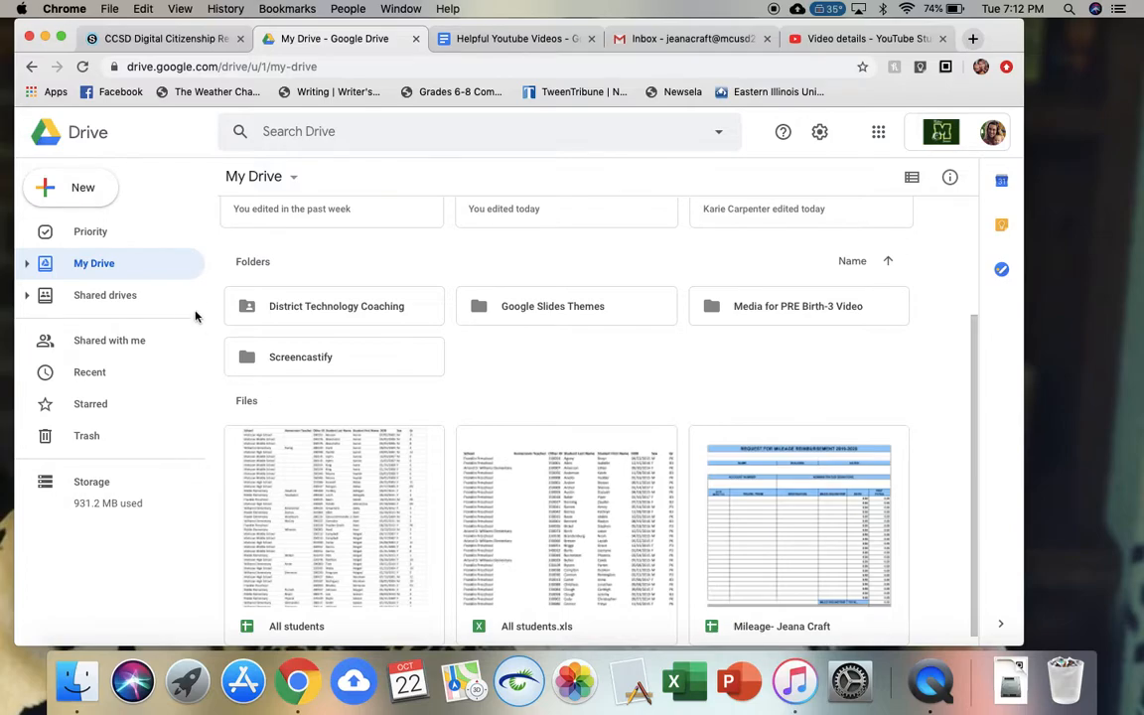
{"action": "left_click", "coordinate": [77, 195]}
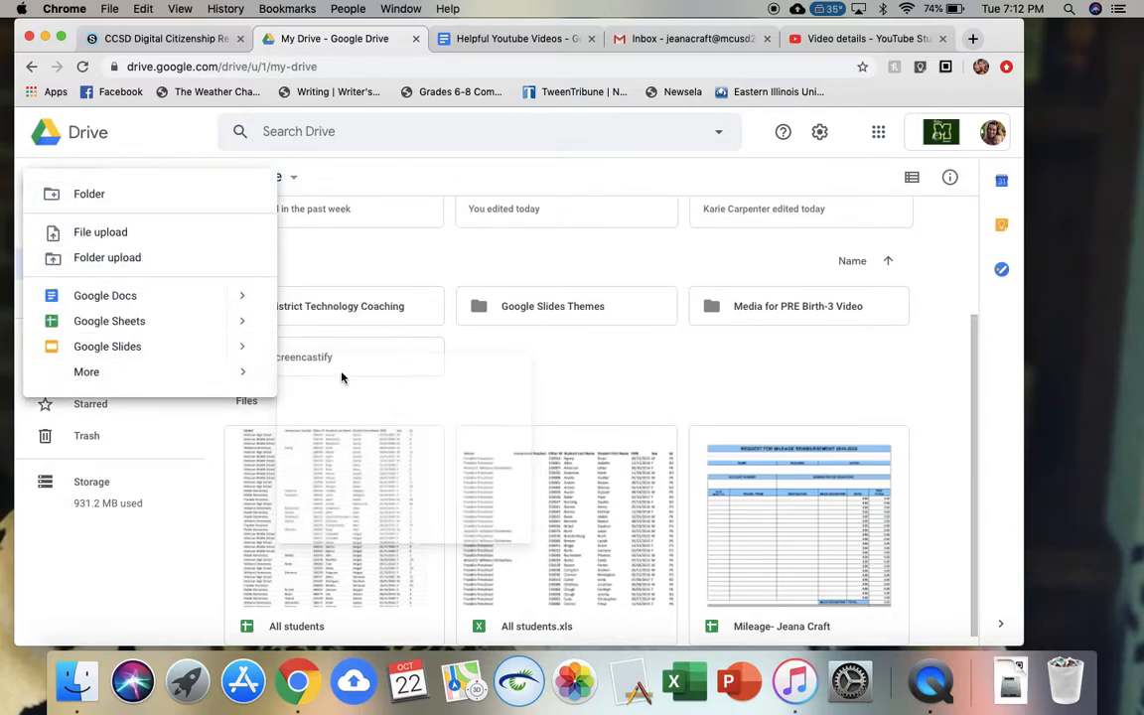
{"action": "mouse_move", "coordinate": [238, 381]}
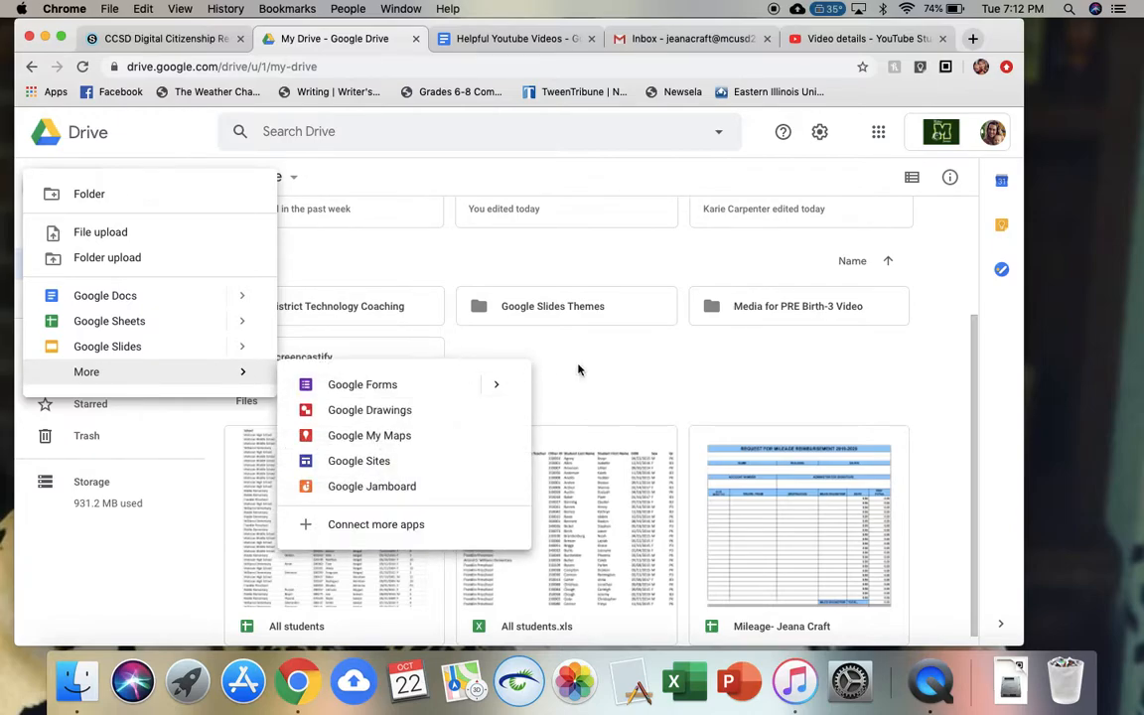
{"action": "left_click", "coordinate": [673, 371]}
Step: Create a new blank Google Form in My Drive
{"action": "right_click", "coordinate": [674, 371]}
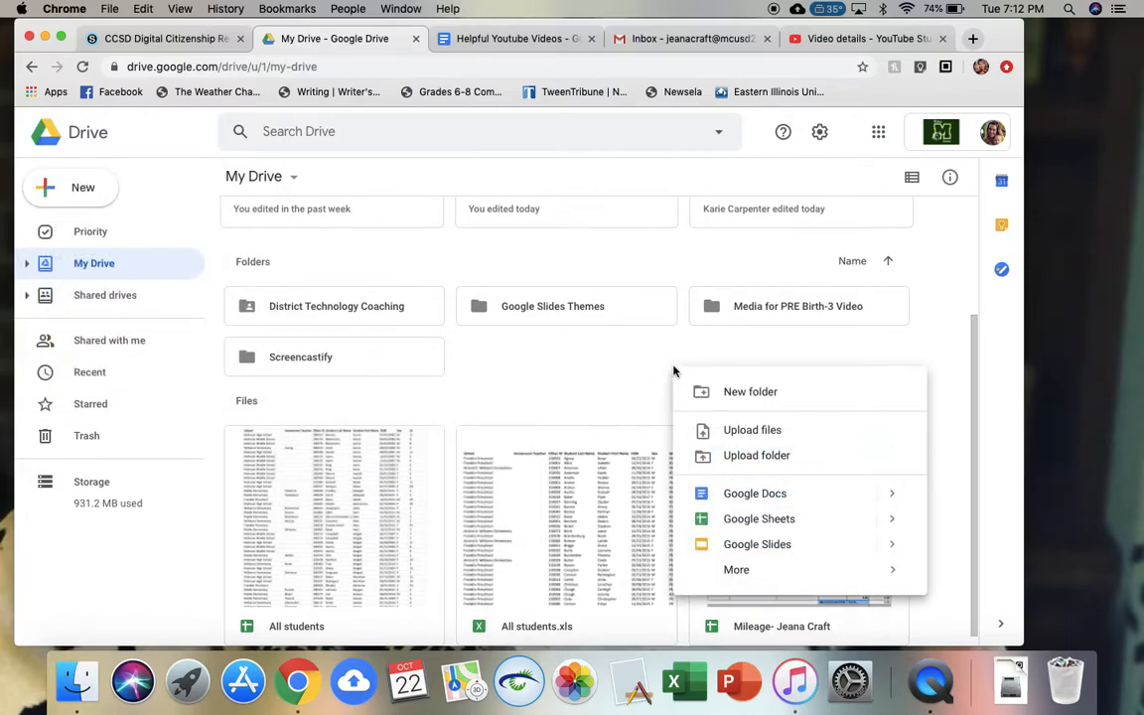
{"action": "mouse_move", "coordinate": [755, 574]}
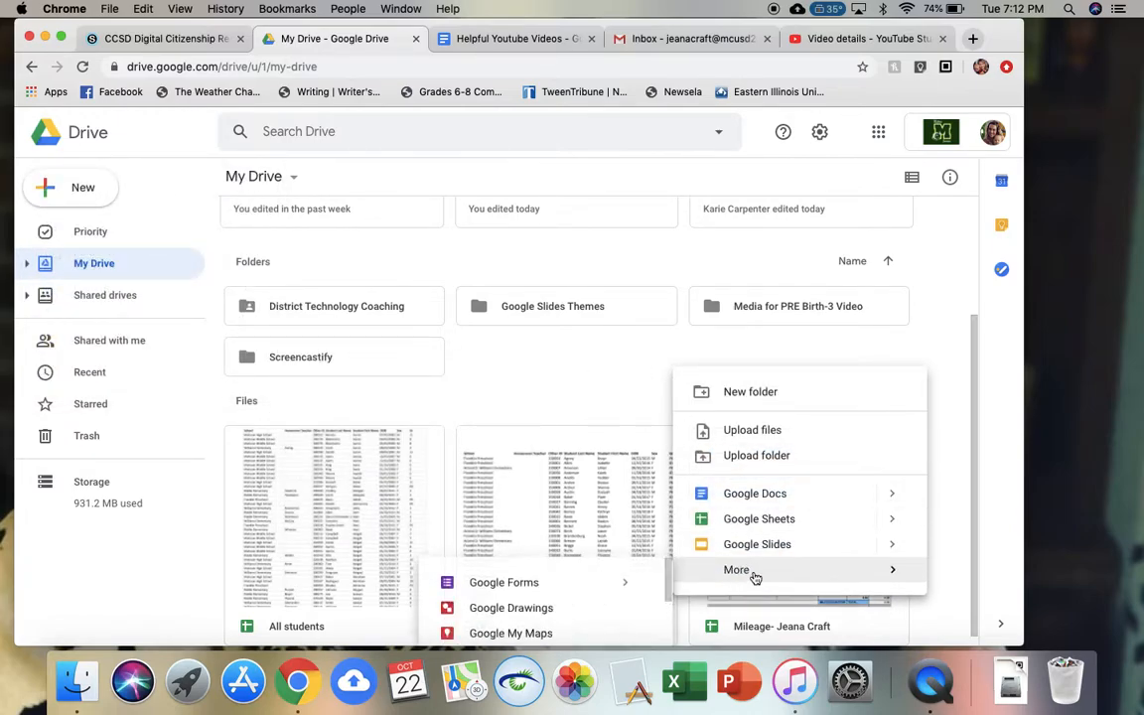
{"action": "left_click", "coordinate": [519, 592]}
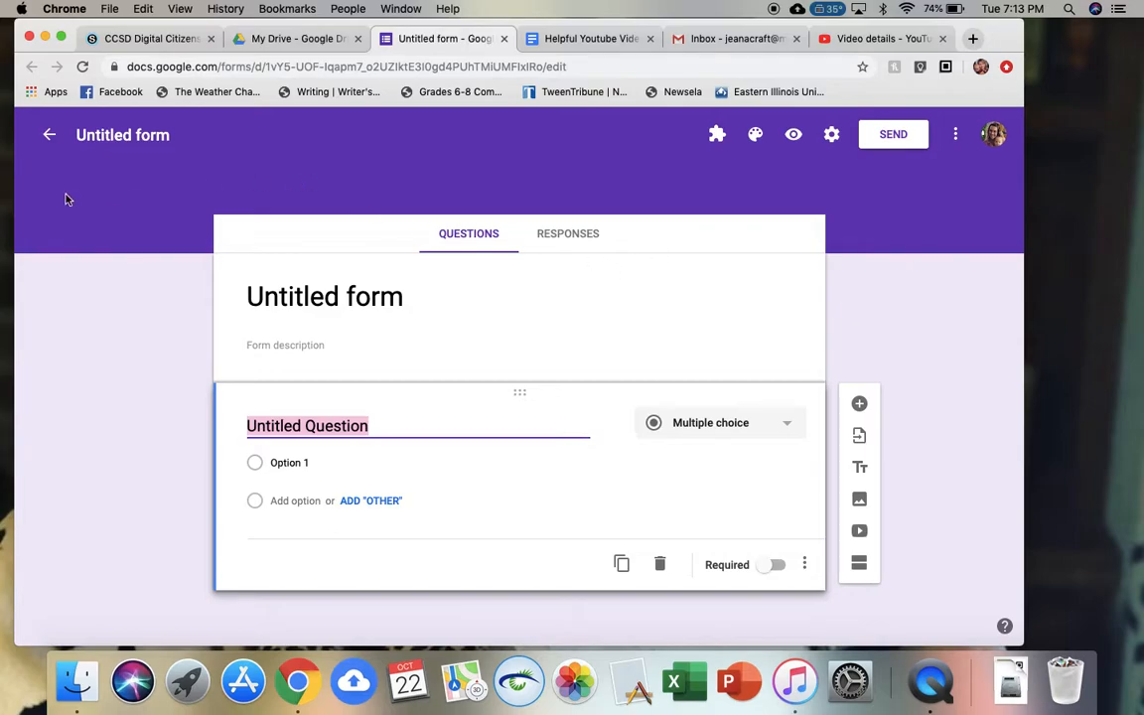
Step: Name the form file "Practice" and apply the same name as the form's title
{"action": "left_click", "coordinate": [124, 139]}
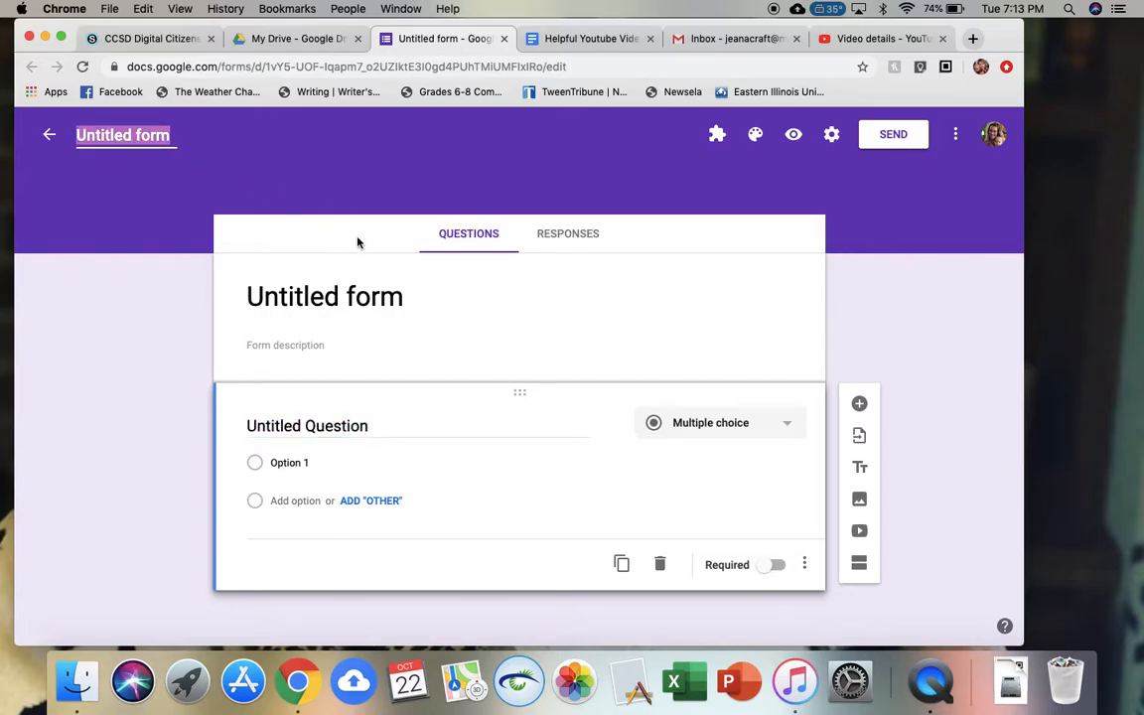
{"action": "type", "text": "Practicce"}
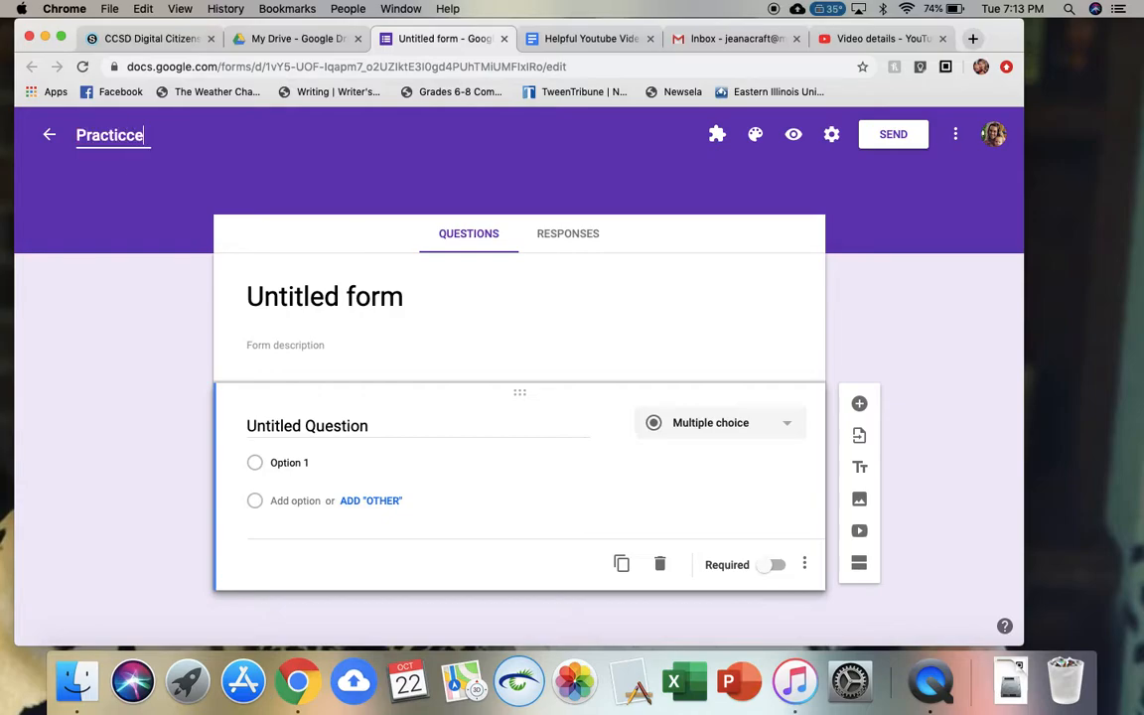
{"action": "key", "text": "Left"}
{"action": "key", "text": "BackSpace"}
{"action": "left_click", "coordinate": [383, 305]}
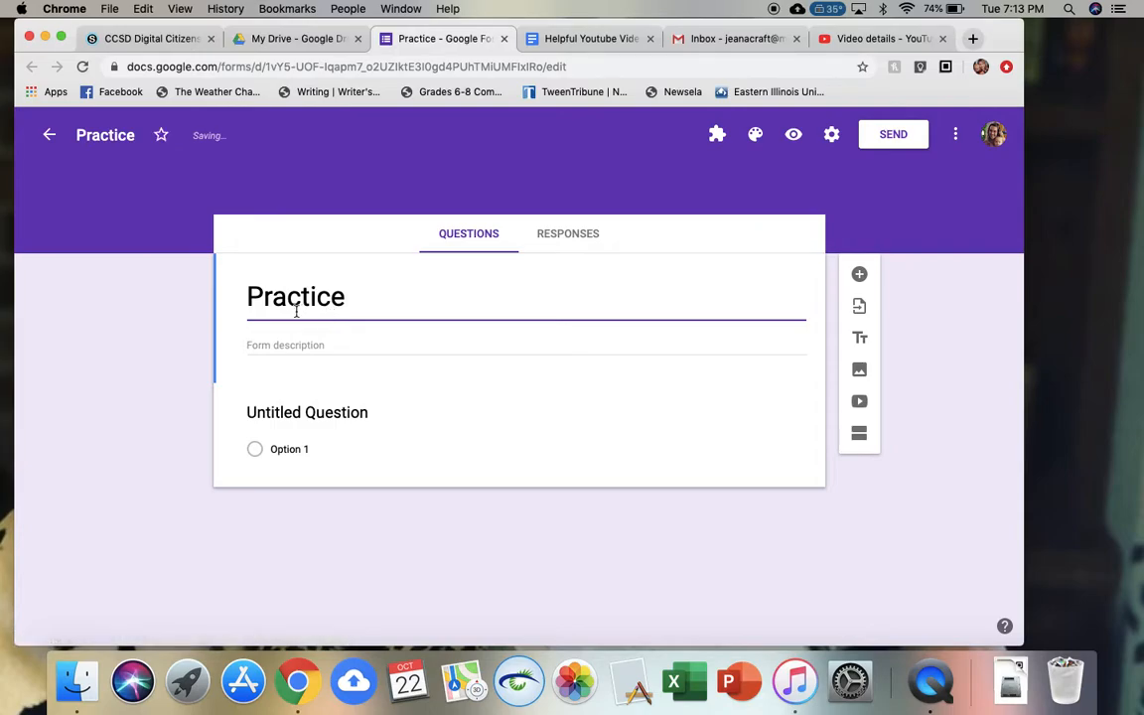
Step: Enter "Fill out this practice form." as the form description
{"action": "left_click", "coordinate": [298, 349]}
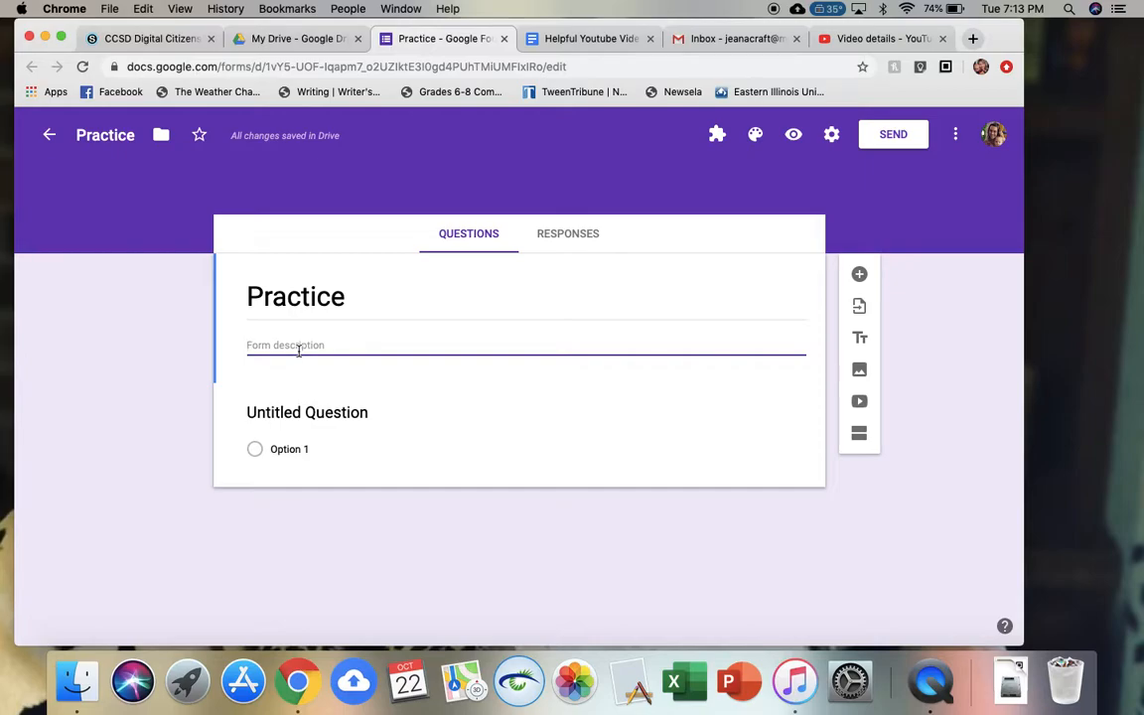
{"action": "type", "text": "Fill out th"}
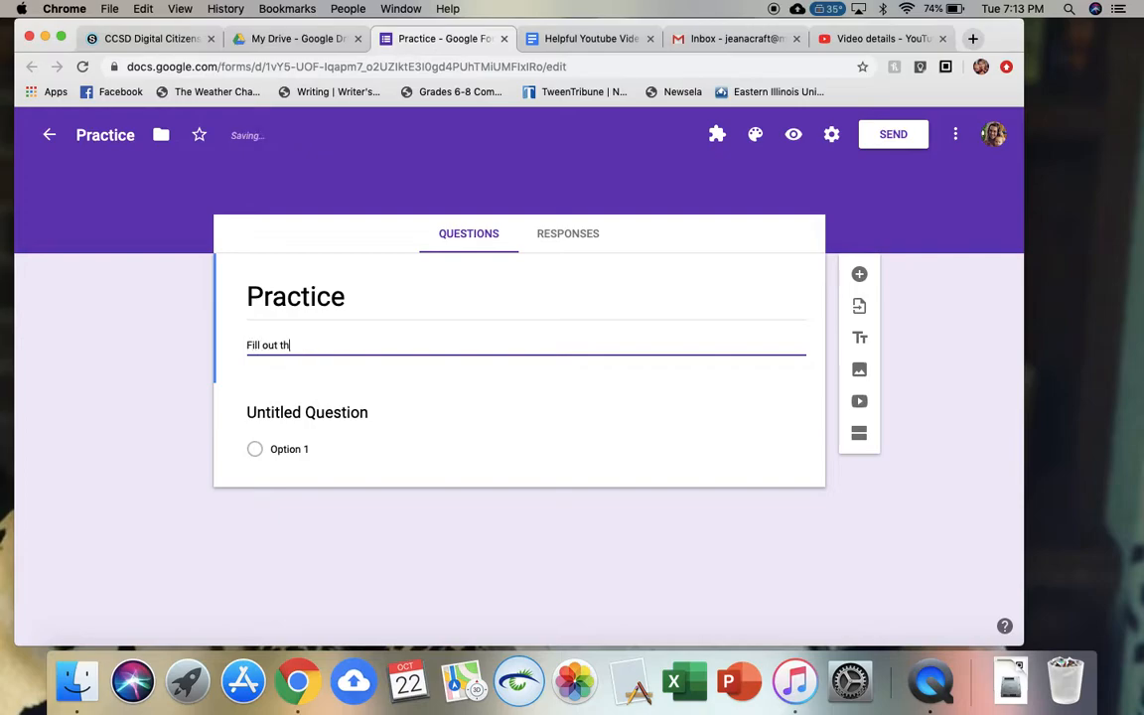
{"action": "type", "text": "is practice form."}
Step: Choose multiple choice as the first question's type and word the question "Select your favorite color"
{"action": "left_click", "coordinate": [343, 415]}
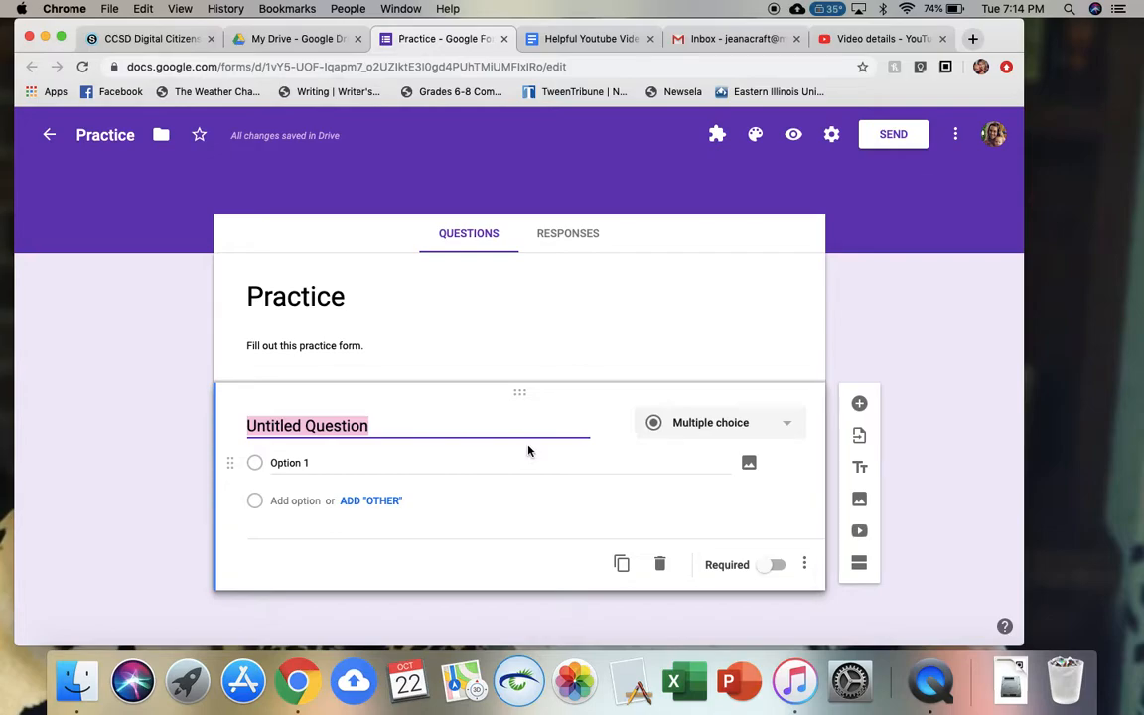
{"action": "left_click", "coordinate": [726, 426]}
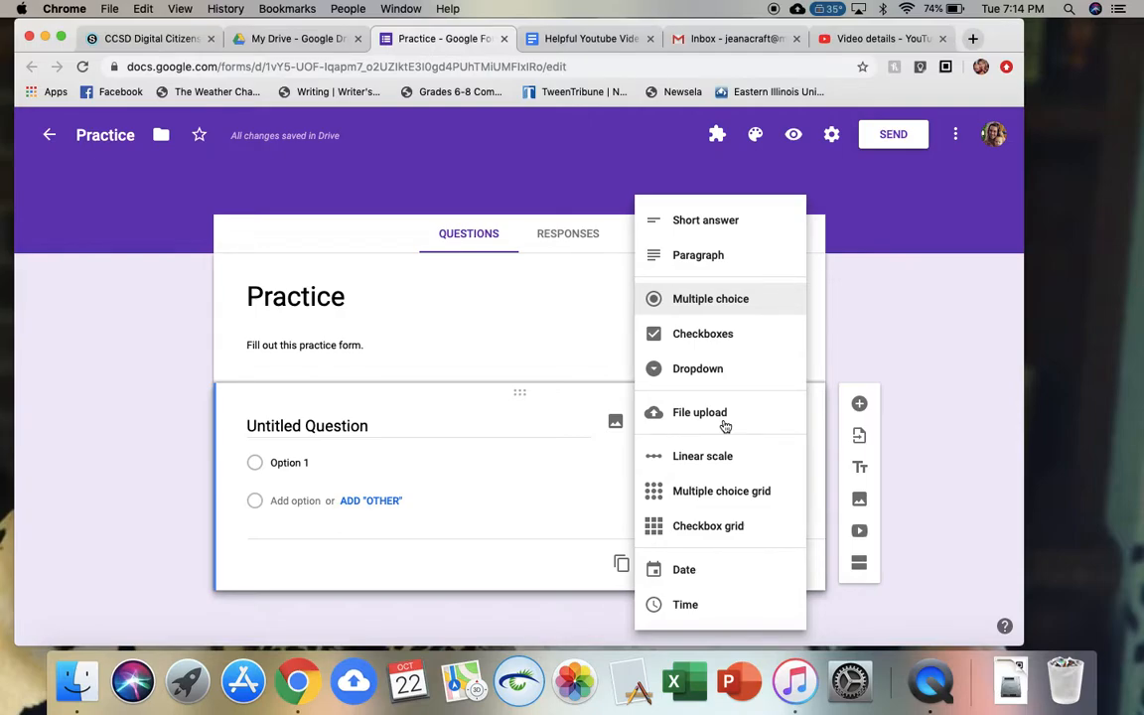
{"action": "left_click", "coordinate": [711, 299]}
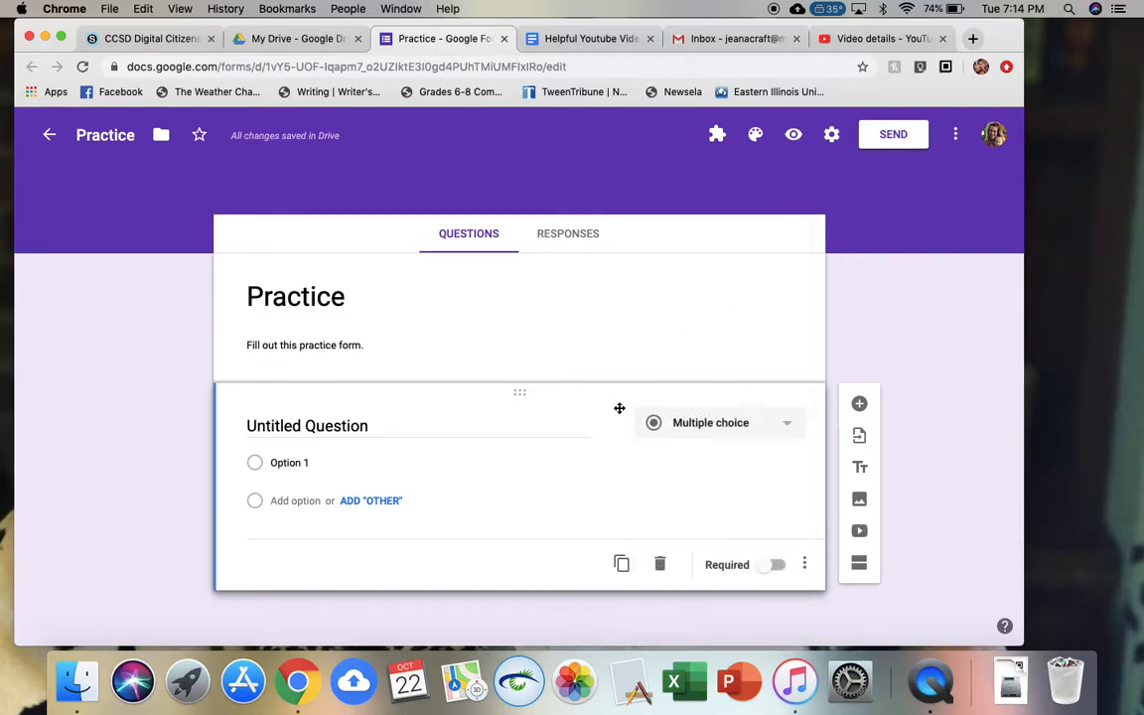
{"action": "left_click", "coordinate": [385, 427]}
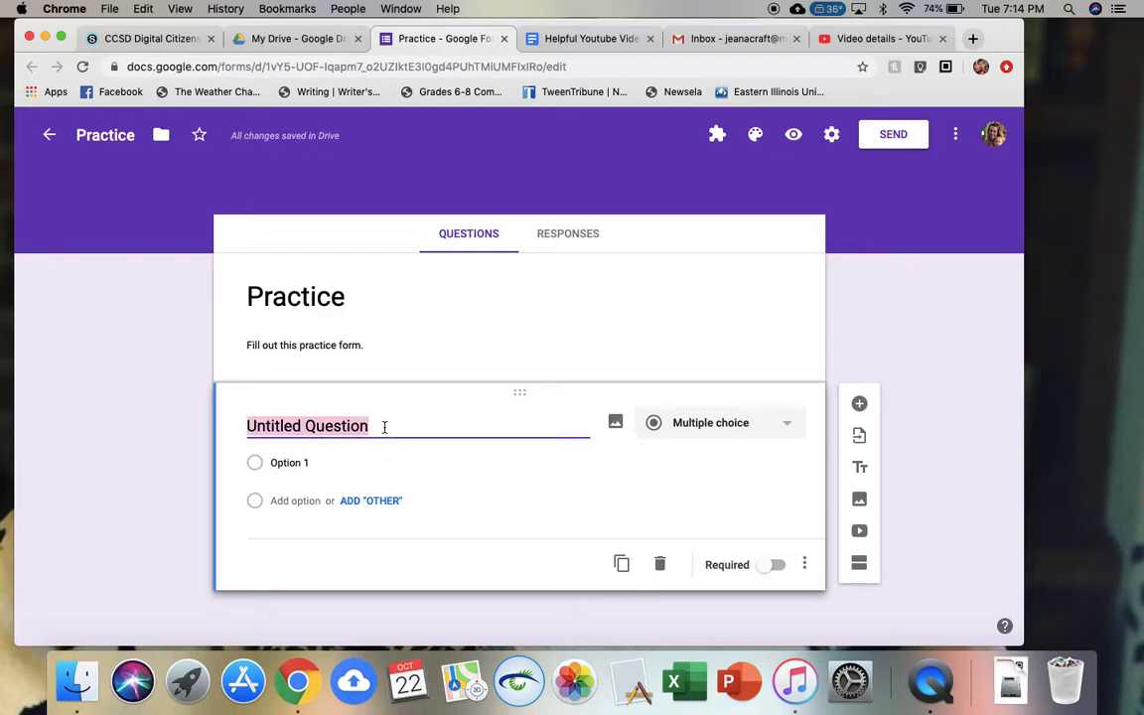
{"action": "type", "text": "Select "}
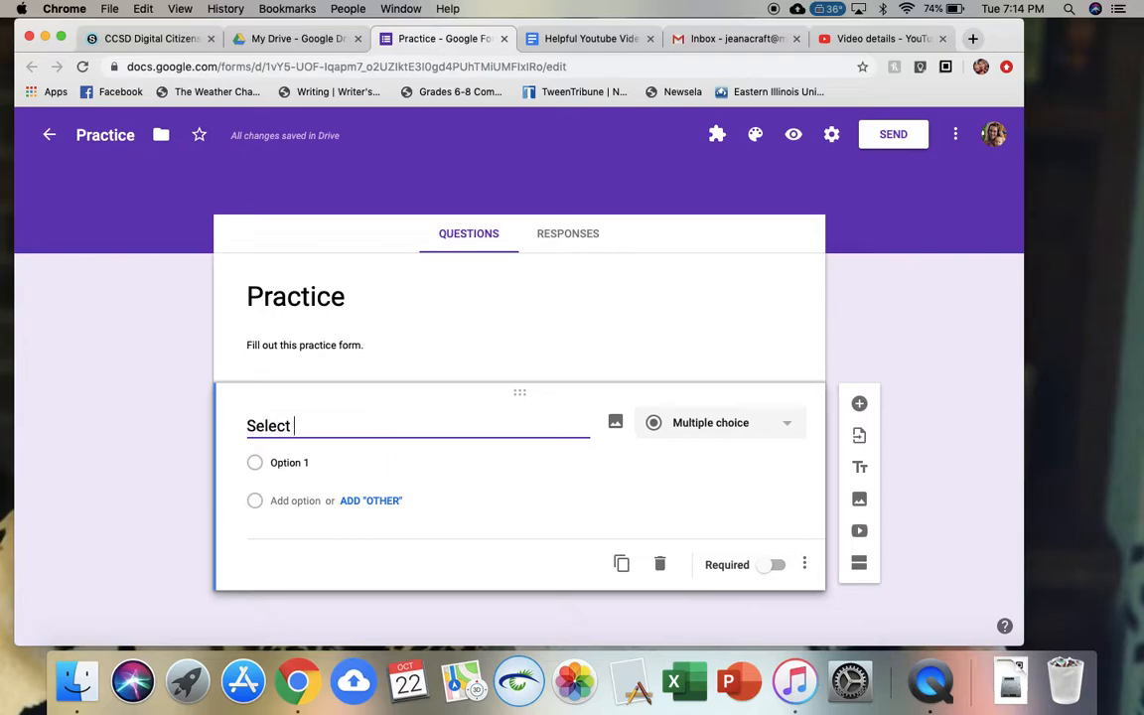
{"action": "type", "text": "your favorite c"}
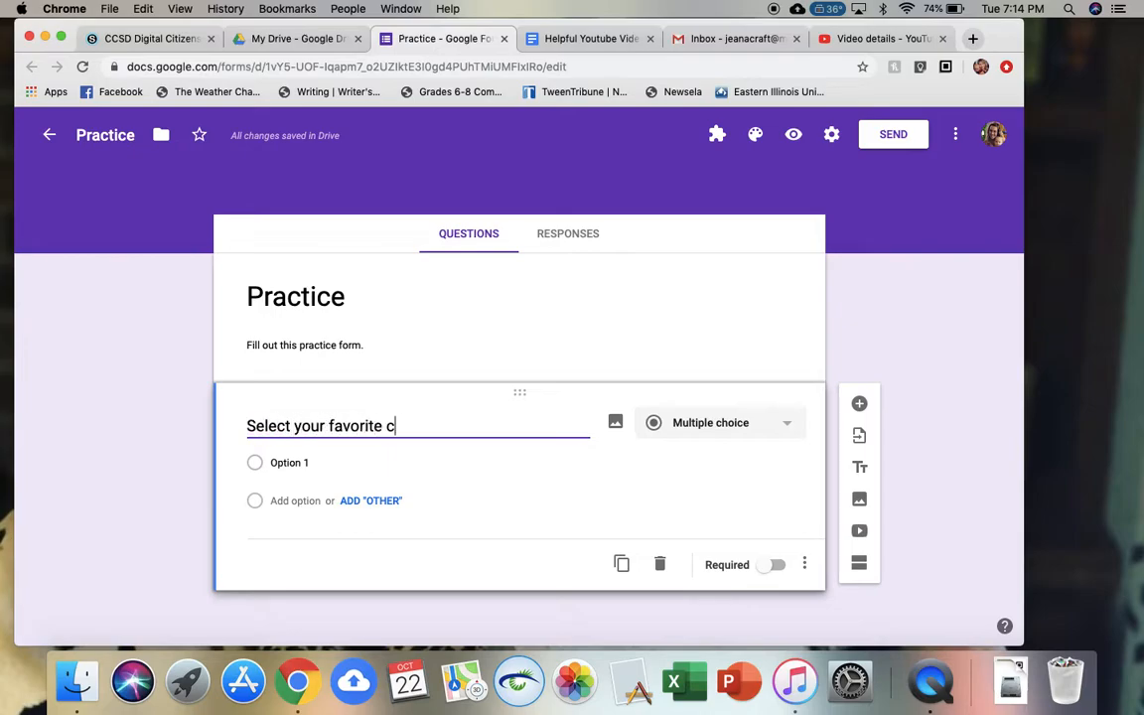
{"action": "type", "text": "olor"}
Step: Give the favorite color question the answer options Blue, Orange, Pink and Green
{"action": "left_click", "coordinate": [298, 463]}
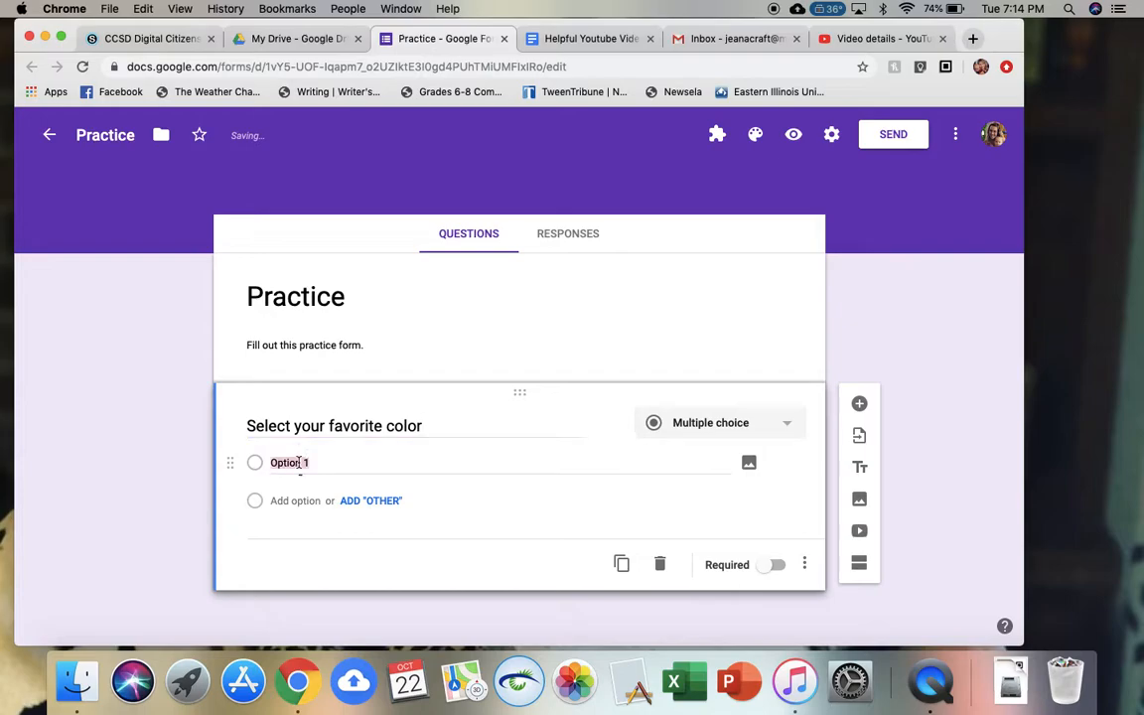
{"action": "type", "text": "Blue"}
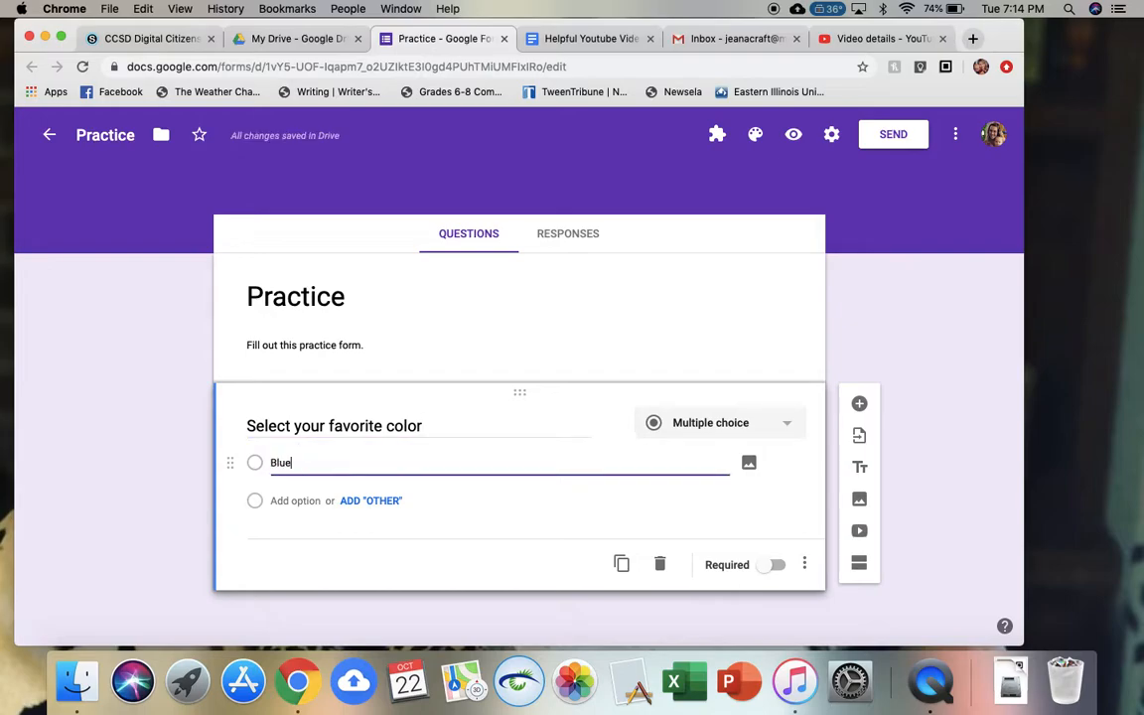
{"action": "left_click", "coordinate": [297, 500]}
{"action": "type", "text": "Orange"}
{"action": "key", "text": "Return"}
{"action": "type", "text": "Pink"}
{"action": "key", "text": "Return"}
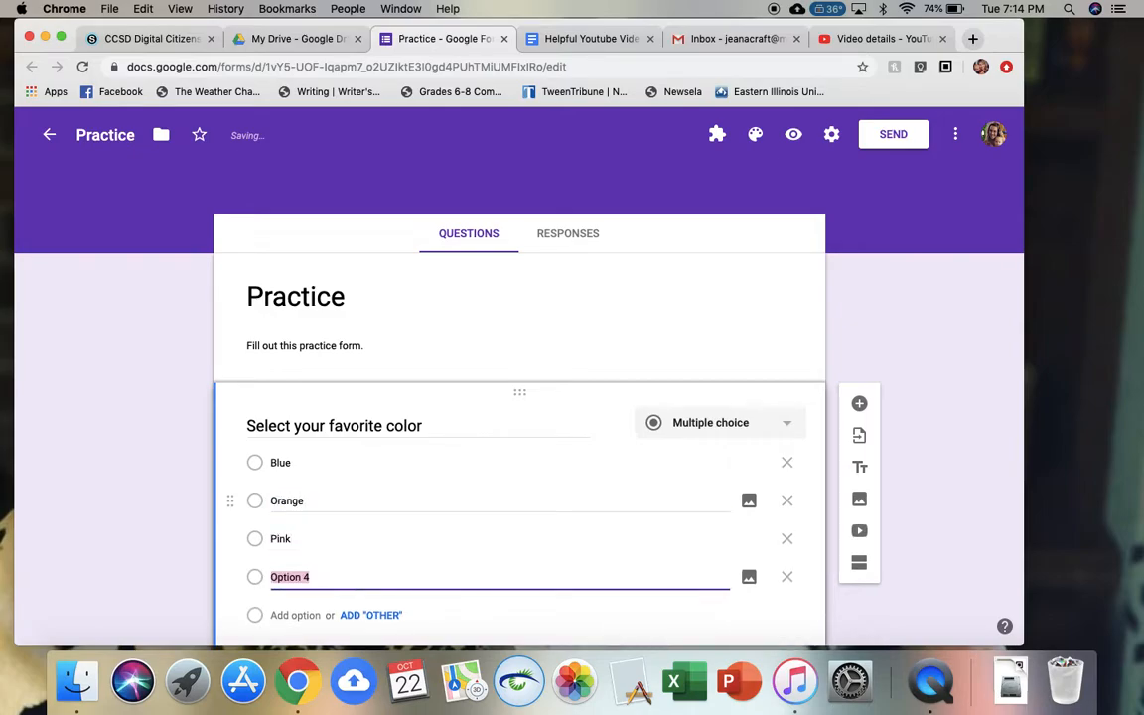
{"action": "type", "text": "Green"}
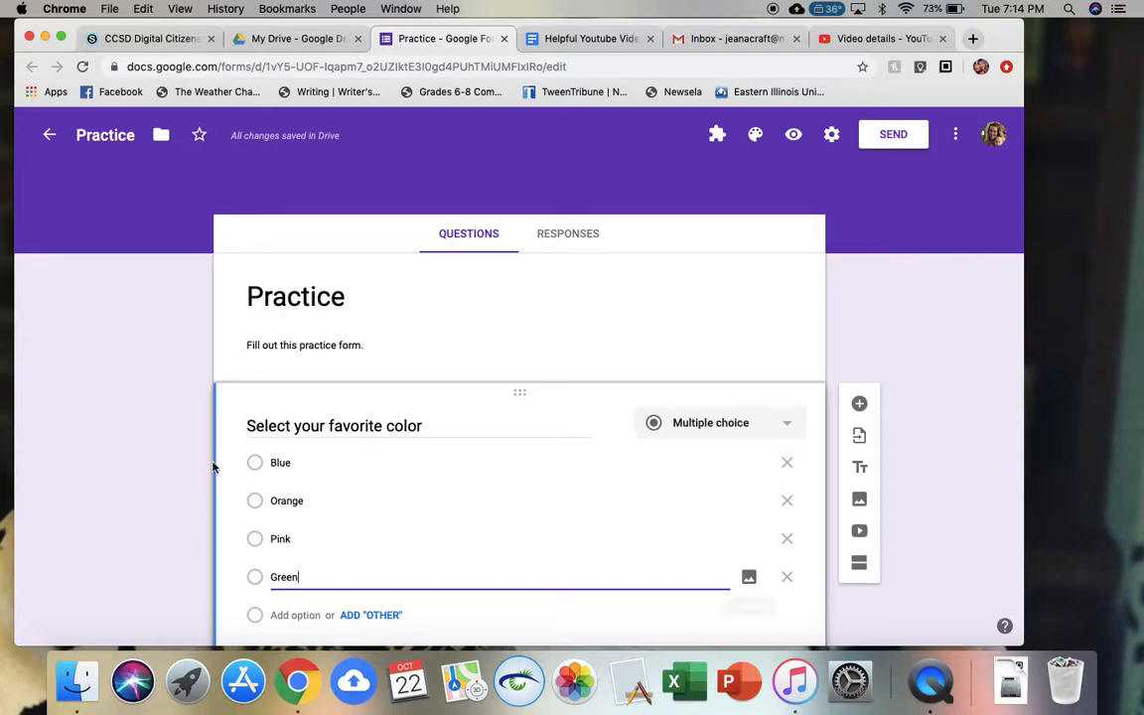
Step: Replace the Green option with a new option, Purple, and make the favorite color question required
{"action": "left_click", "coordinate": [318, 462]}
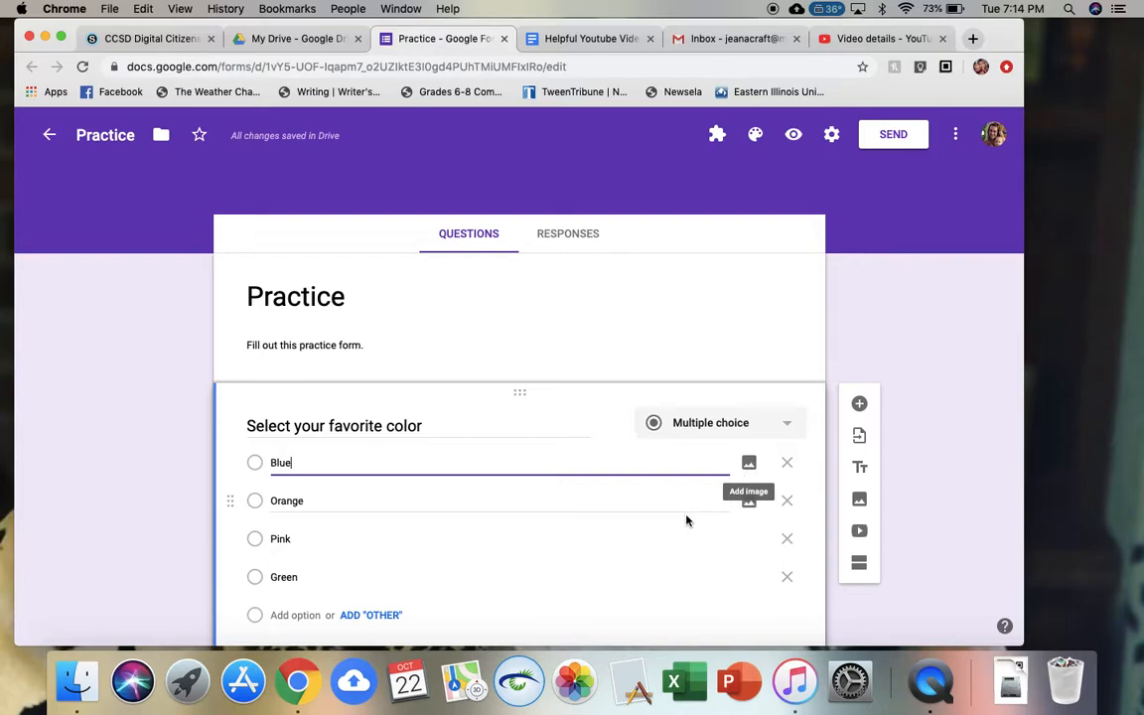
{"action": "scroll", "coordinate": [687, 519], "scroll_direction": "down", "scroll_amount": 2}
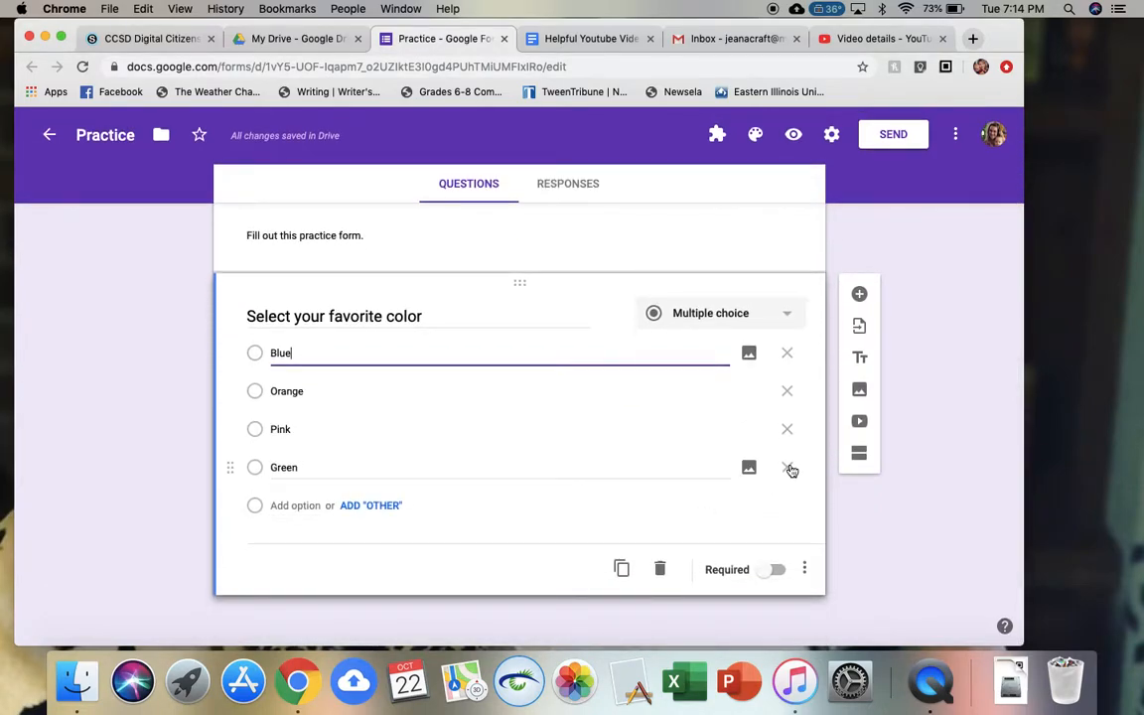
{"action": "left_click", "coordinate": [787, 469]}
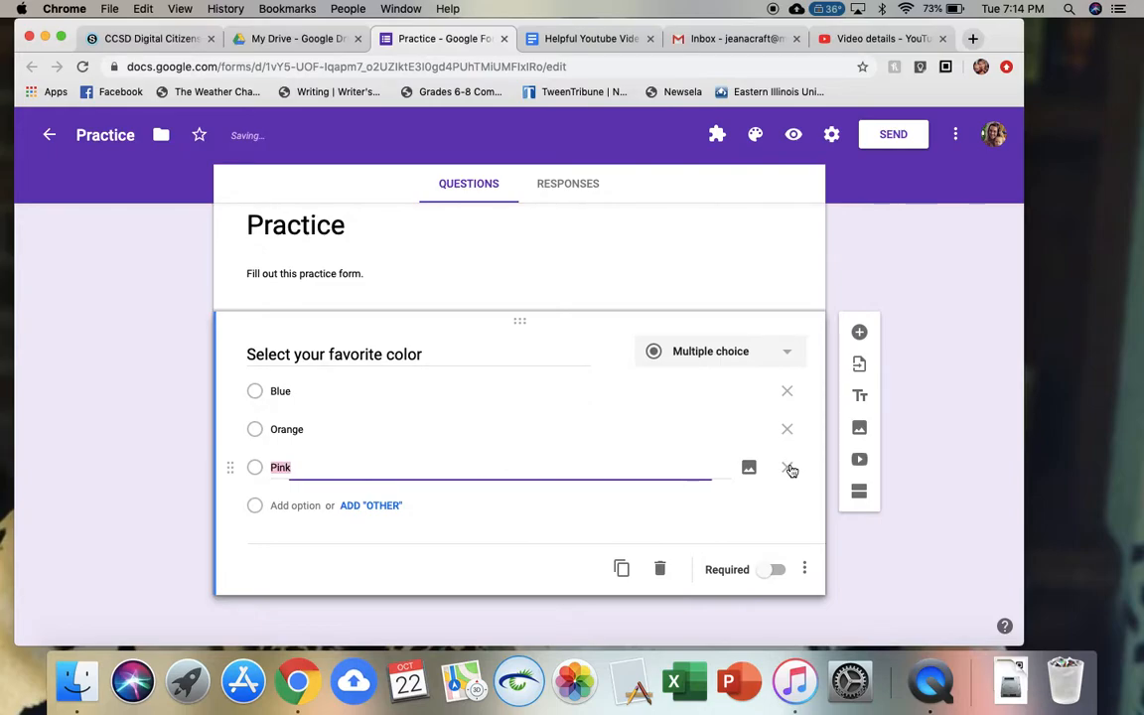
{"action": "left_click", "coordinate": [317, 470]}
{"action": "key", "text": "Return"}
{"action": "type", "text": "Purple"}
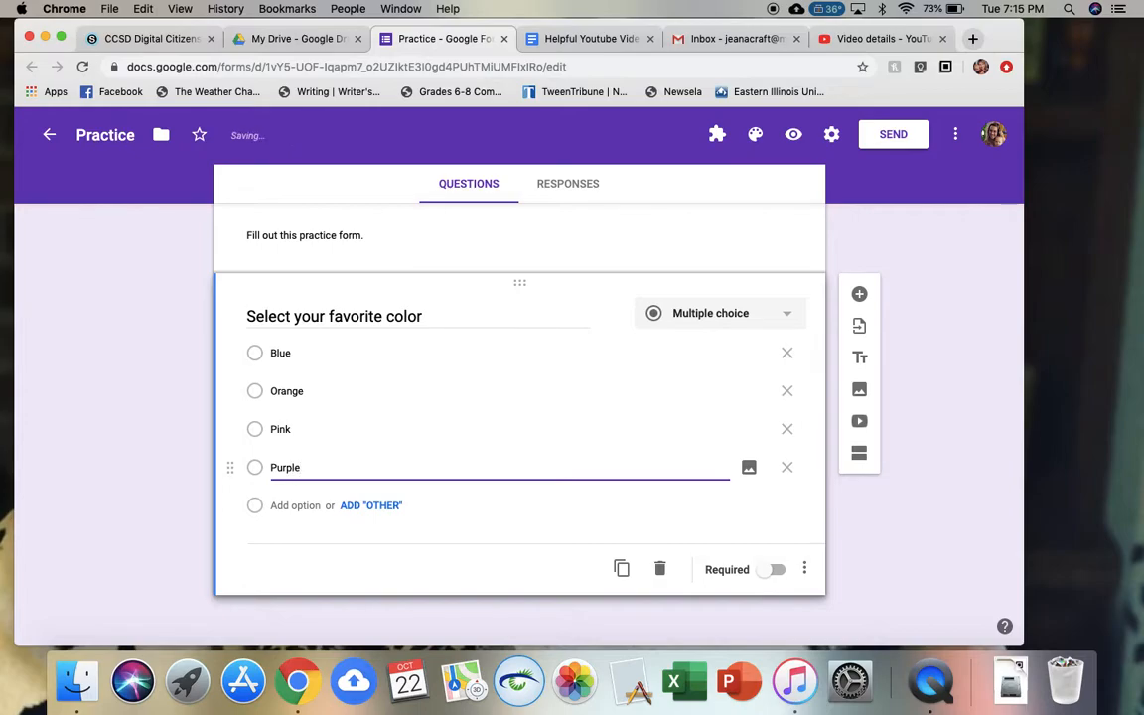
{"action": "left_click", "coordinate": [773, 570]}
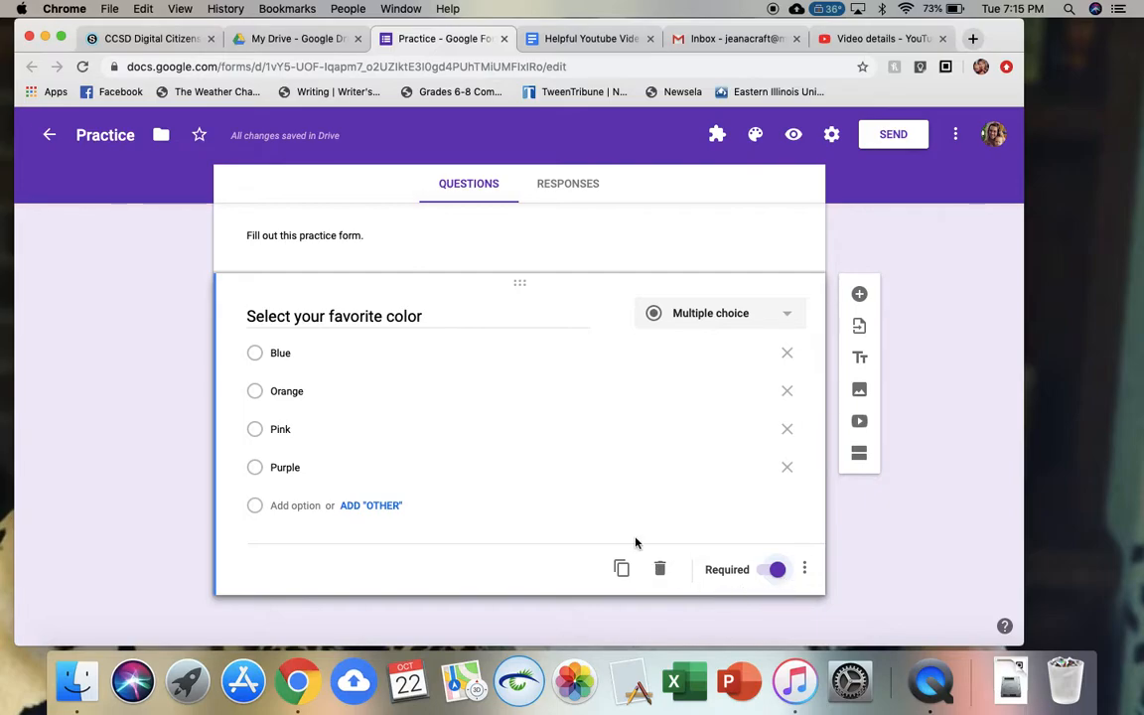
Step: Duplicate the favorite color question, check the copy, and delete the copy
{"action": "scroll", "coordinate": [635, 545], "scroll_direction": "up", "scroll_amount": 2}
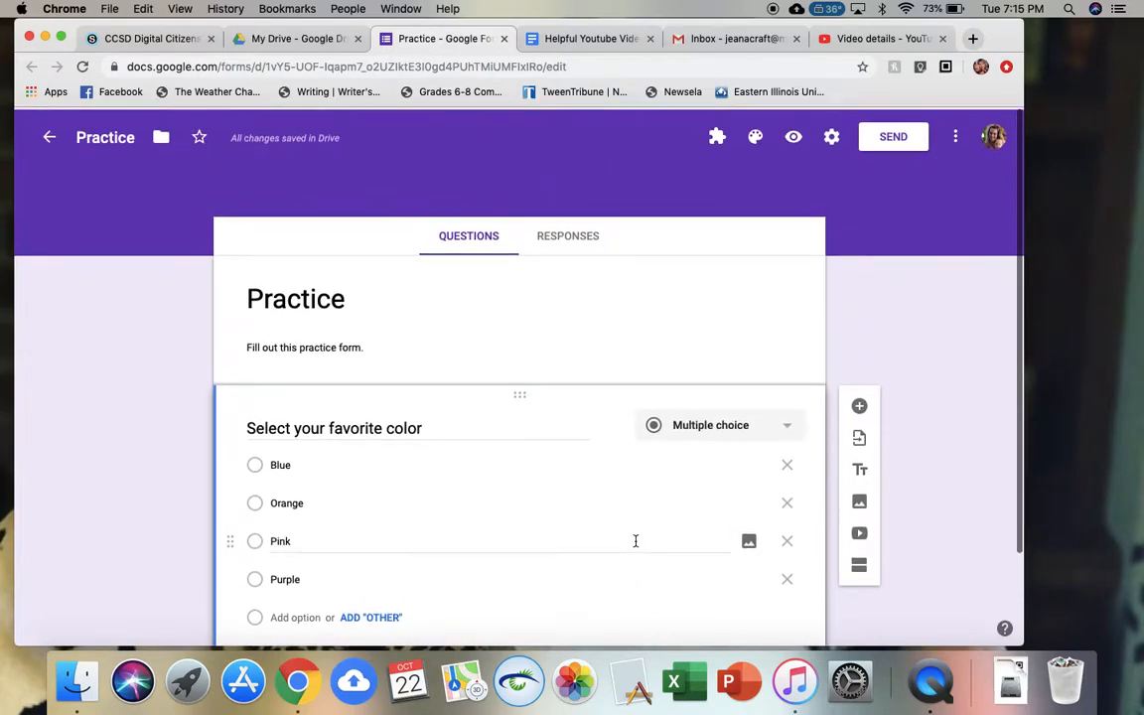
{"action": "scroll", "coordinate": [635, 545], "scroll_direction": "down", "scroll_amount": 3}
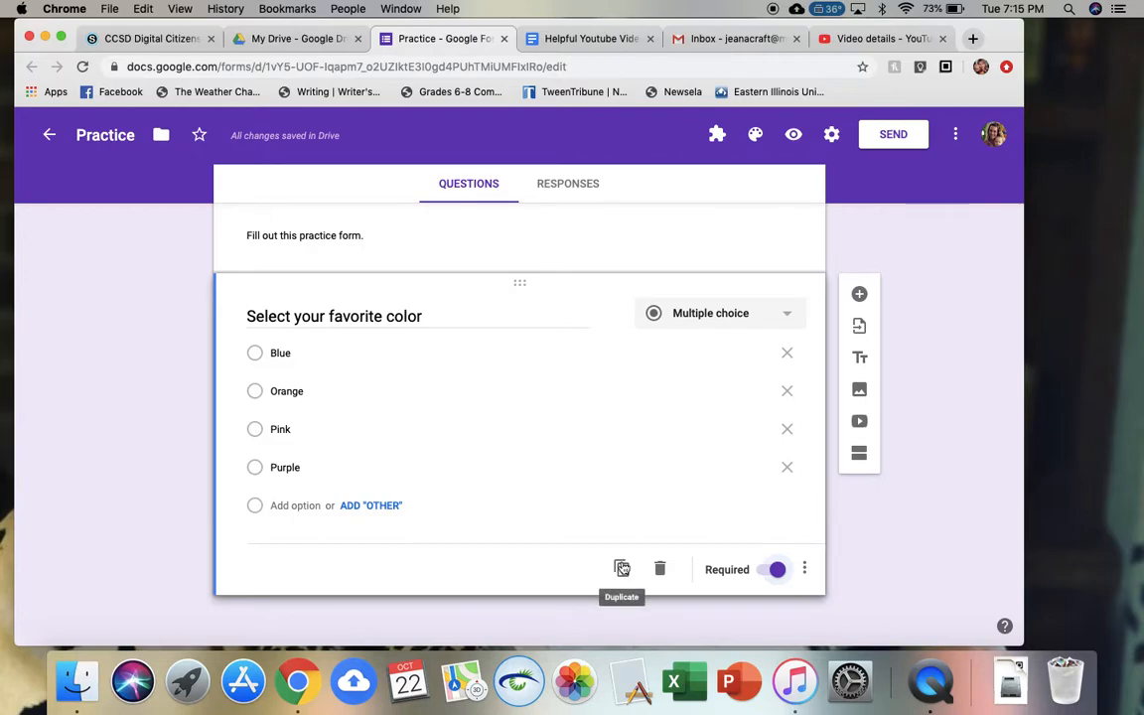
{"action": "left_click", "coordinate": [624, 573]}
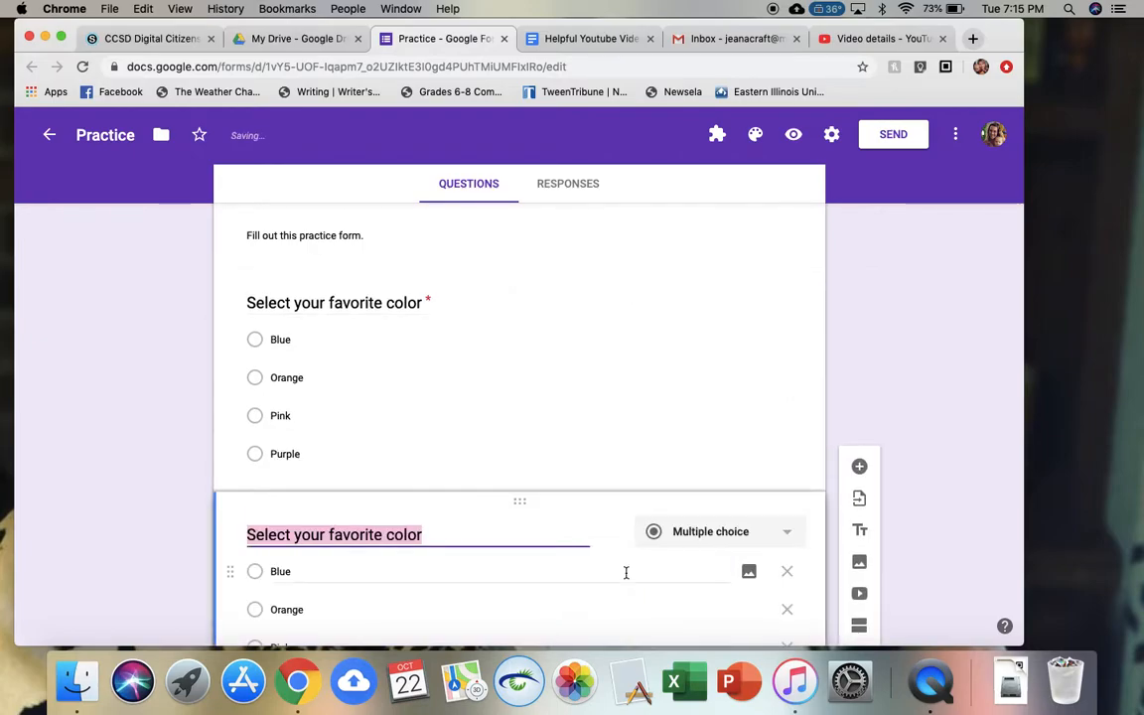
{"action": "scroll", "coordinate": [626, 573], "scroll_direction": "down", "scroll_amount": 2}
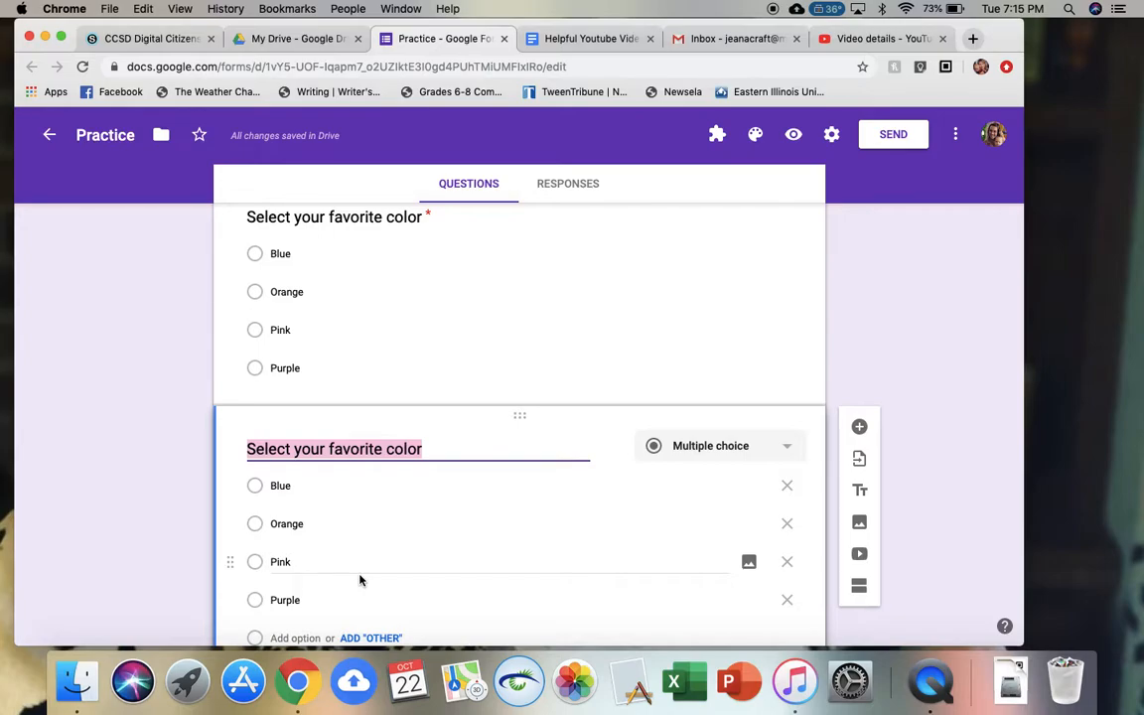
{"action": "scroll", "coordinate": [361, 580], "scroll_direction": "down", "scroll_amount": 2}
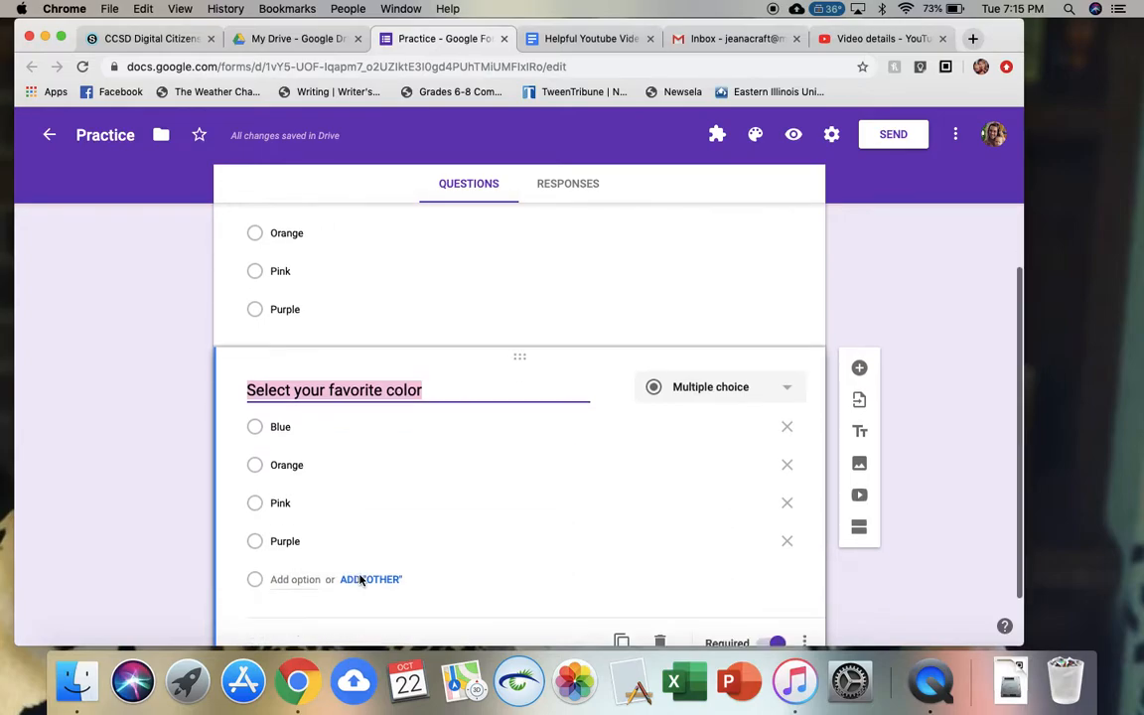
{"action": "scroll", "coordinate": [643, 517], "scroll_direction": "up", "scroll_amount": 3}
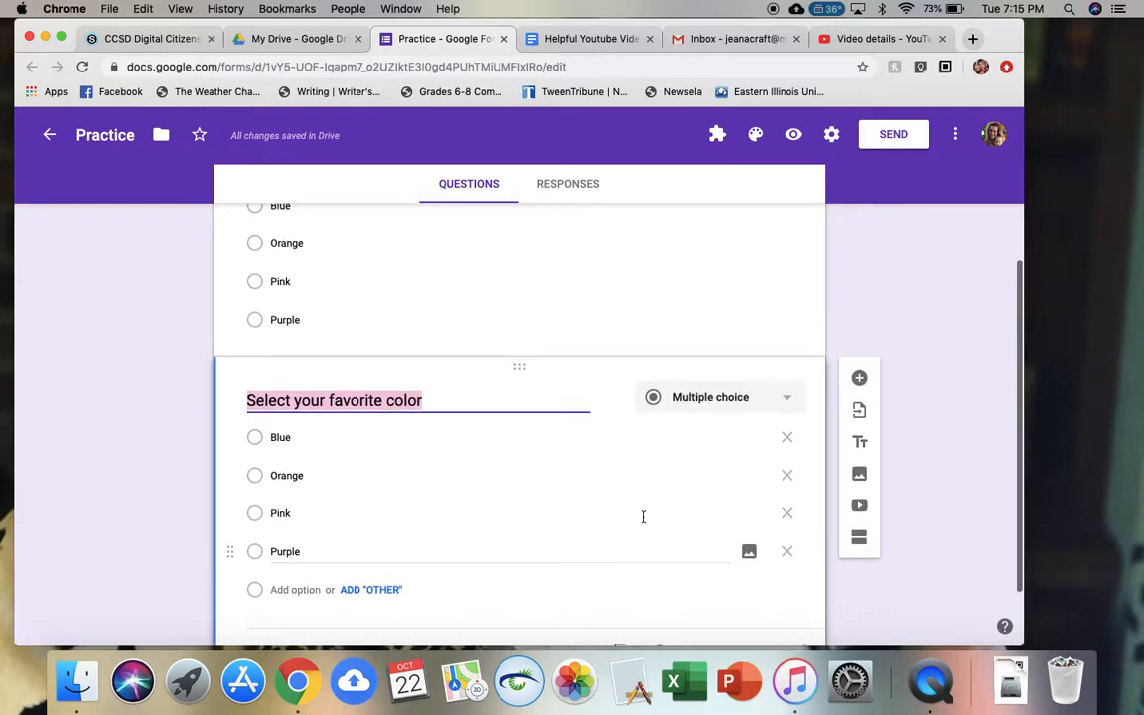
{"action": "scroll", "coordinate": [644, 520], "scroll_direction": "down", "scroll_amount": 4}
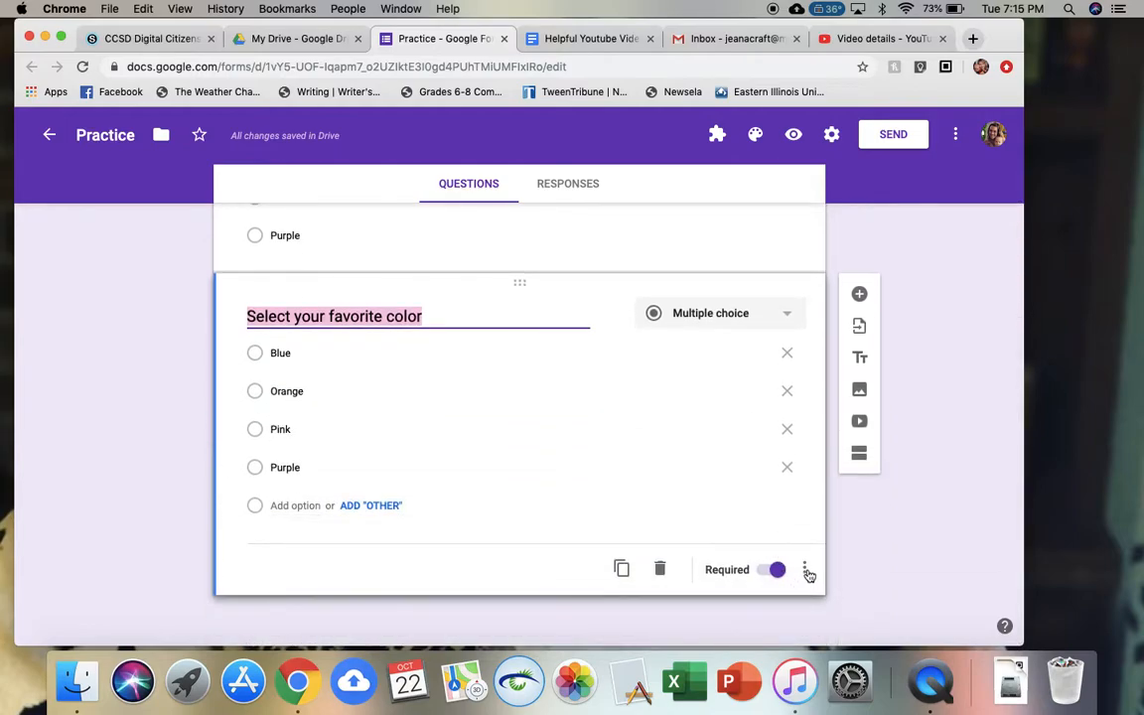
{"action": "left_click", "coordinate": [661, 571]}
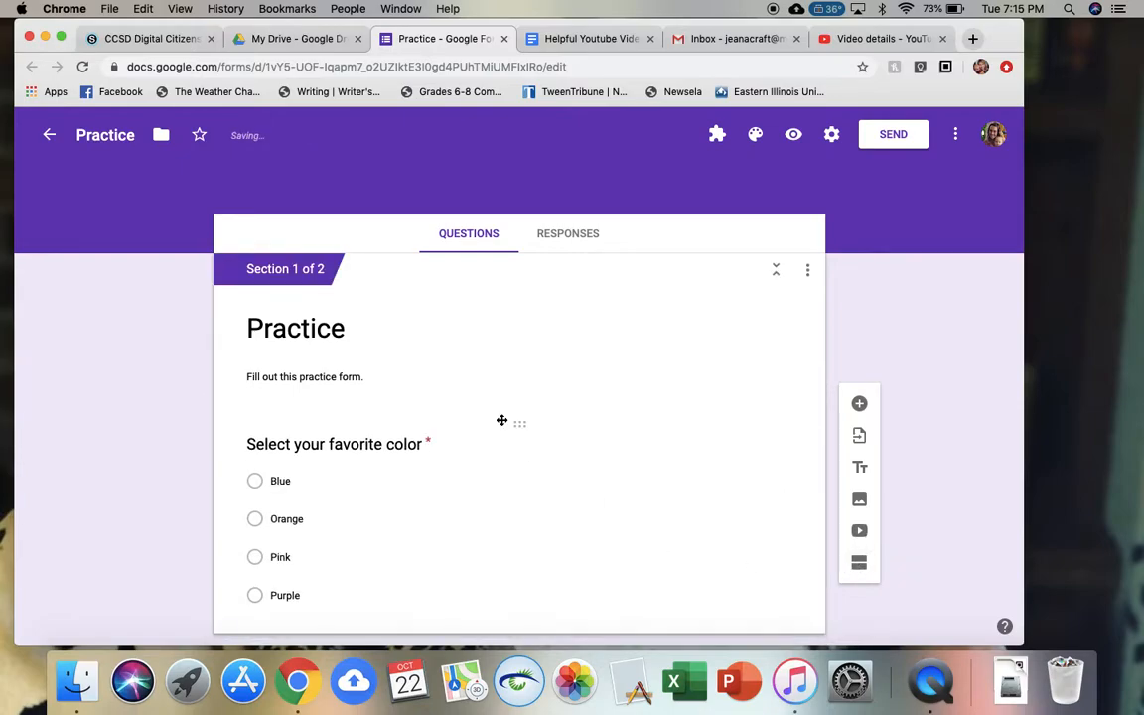
Step: Title the form's second section "Favorite Sports Team"
{"action": "scroll", "coordinate": [501, 420], "scroll_direction": "down", "scroll_amount": 1}
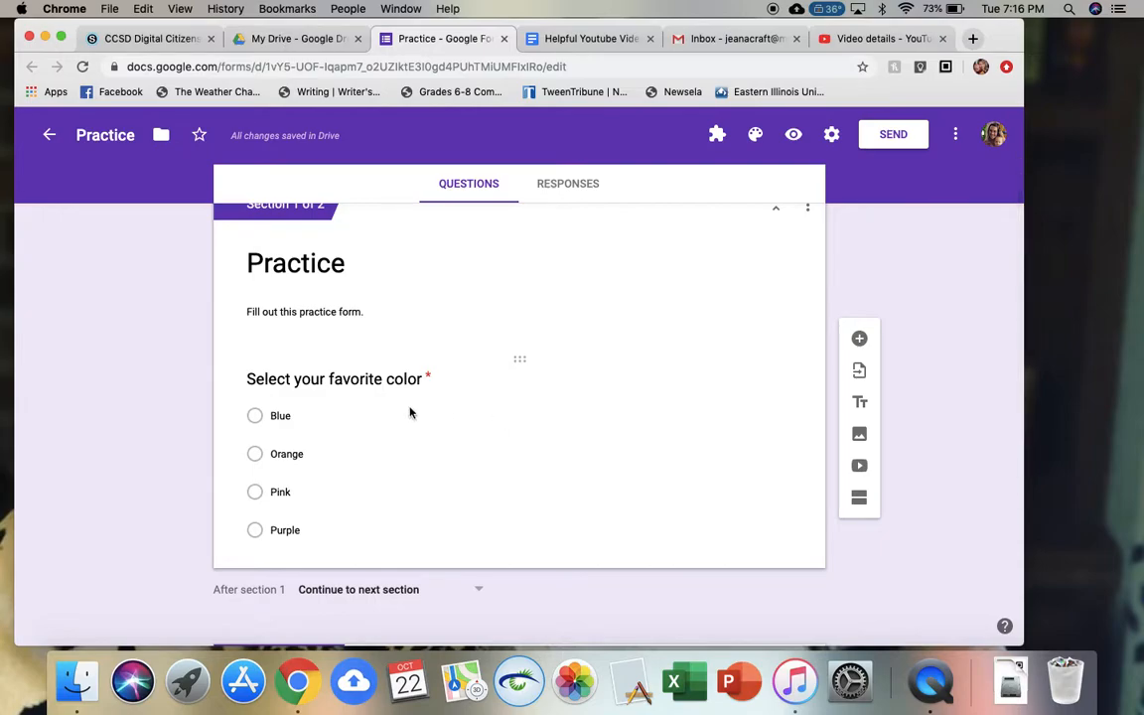
{"action": "scroll", "coordinate": [410, 412], "scroll_direction": "down", "scroll_amount": 4}
{"action": "scroll", "coordinate": [408, 408], "scroll_direction": "up", "scroll_amount": 1}
{"action": "scroll", "coordinate": [408, 408], "scroll_direction": "down", "scroll_amount": 1}
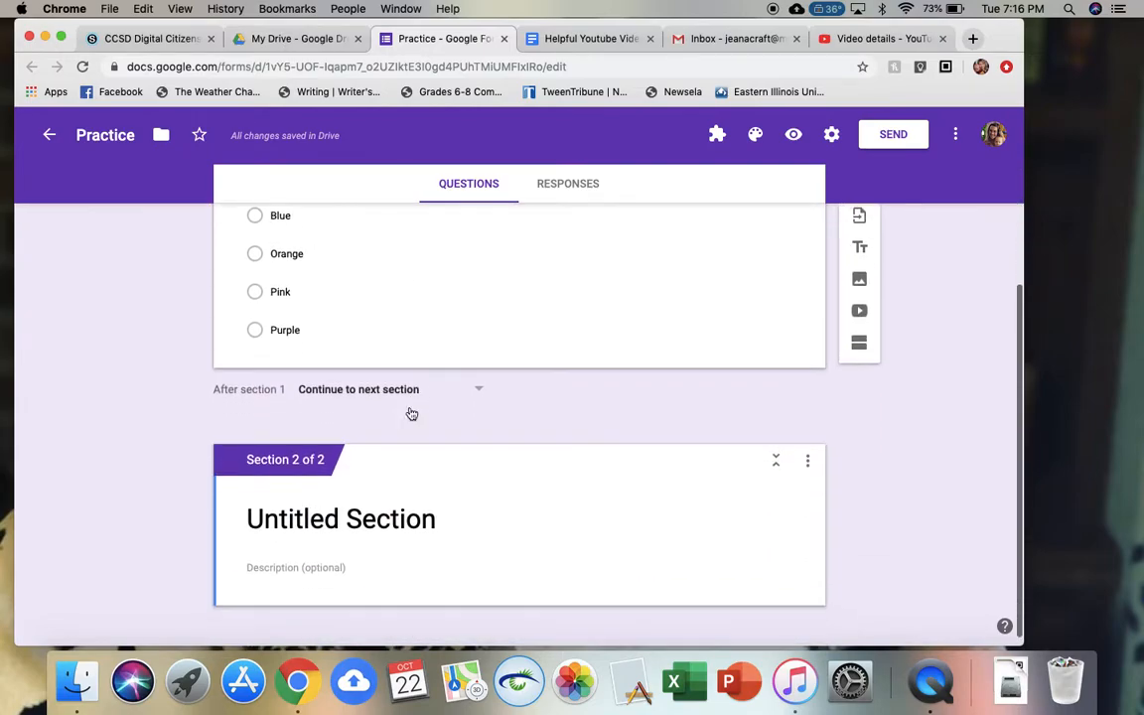
{"action": "left_click", "coordinate": [402, 514]}
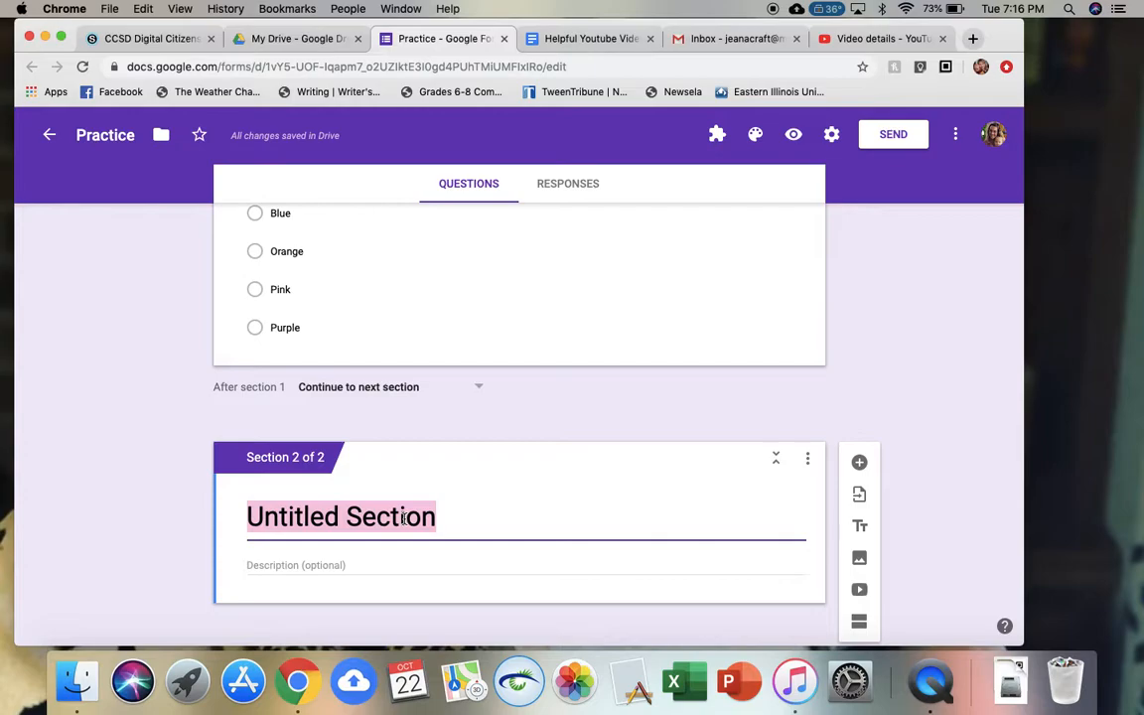
{"action": "type", "text": "Favorite "}
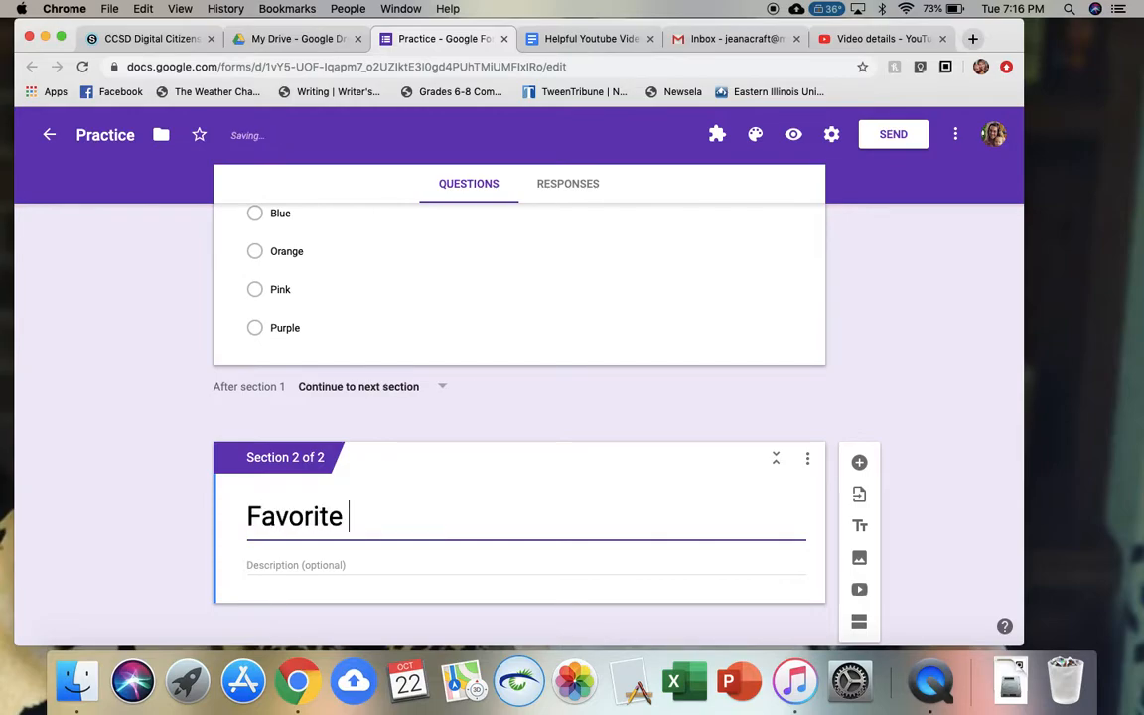
{"action": "type", "text": "Sports TEa"}
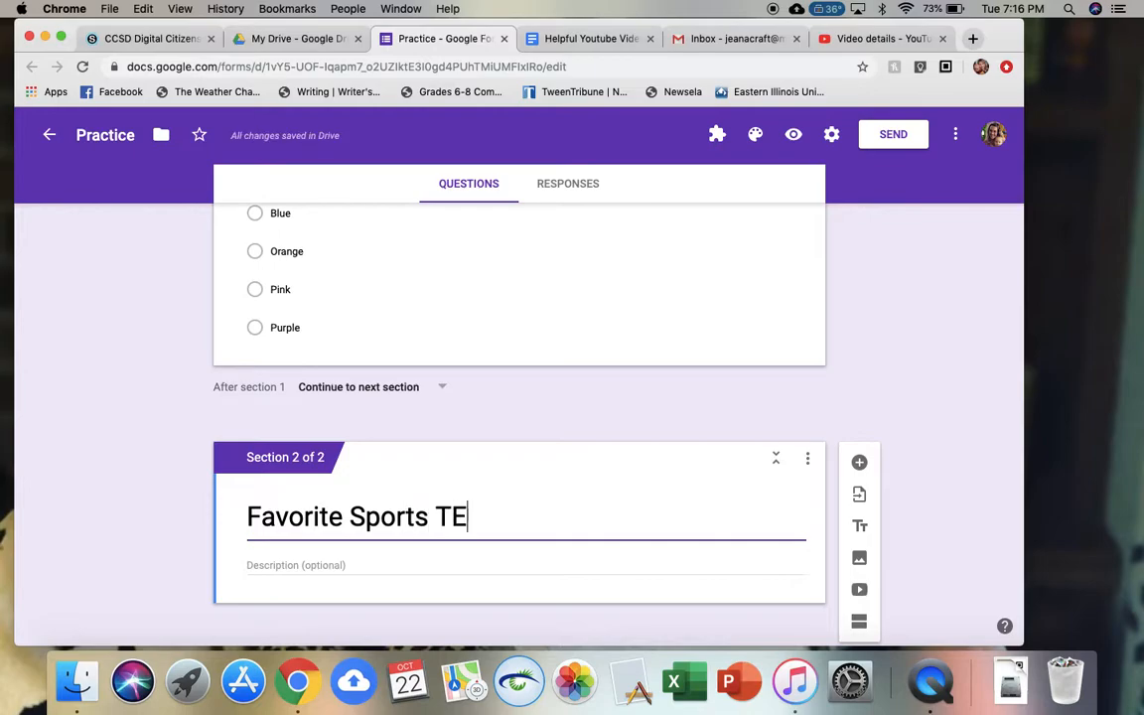
{"action": "key", "text": "BackSpace"}
{"action": "key", "text": "BackSpace"}
{"action": "type", "text": "eam"}
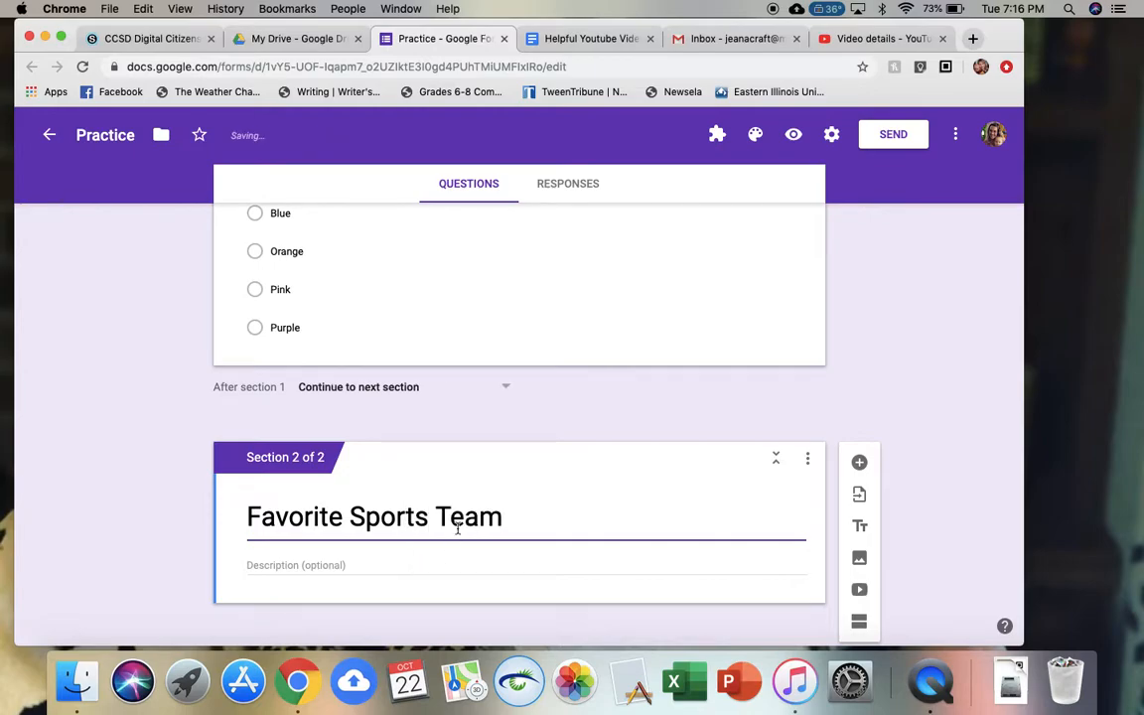
Step: Add a multiple-choice question worded "Select your favorite sports team" to the Favorite Sports Team section
{"action": "scroll", "coordinate": [514, 516], "scroll_direction": "down", "scroll_amount": 1}
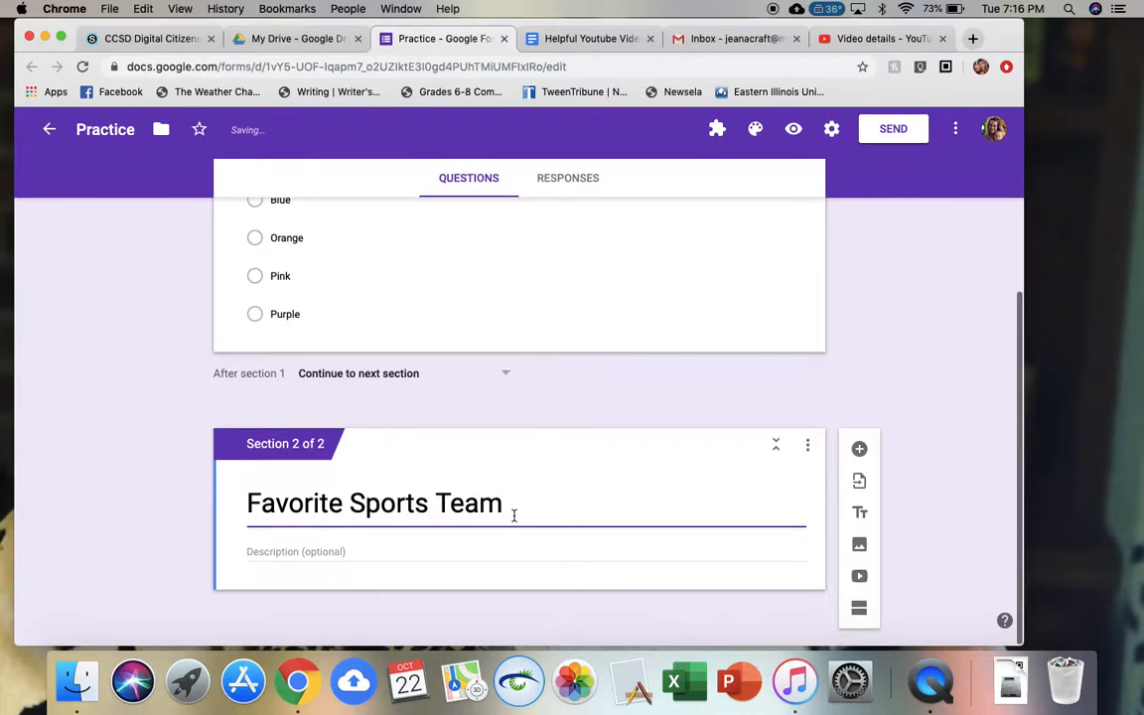
{"action": "left_click", "coordinate": [859, 456]}
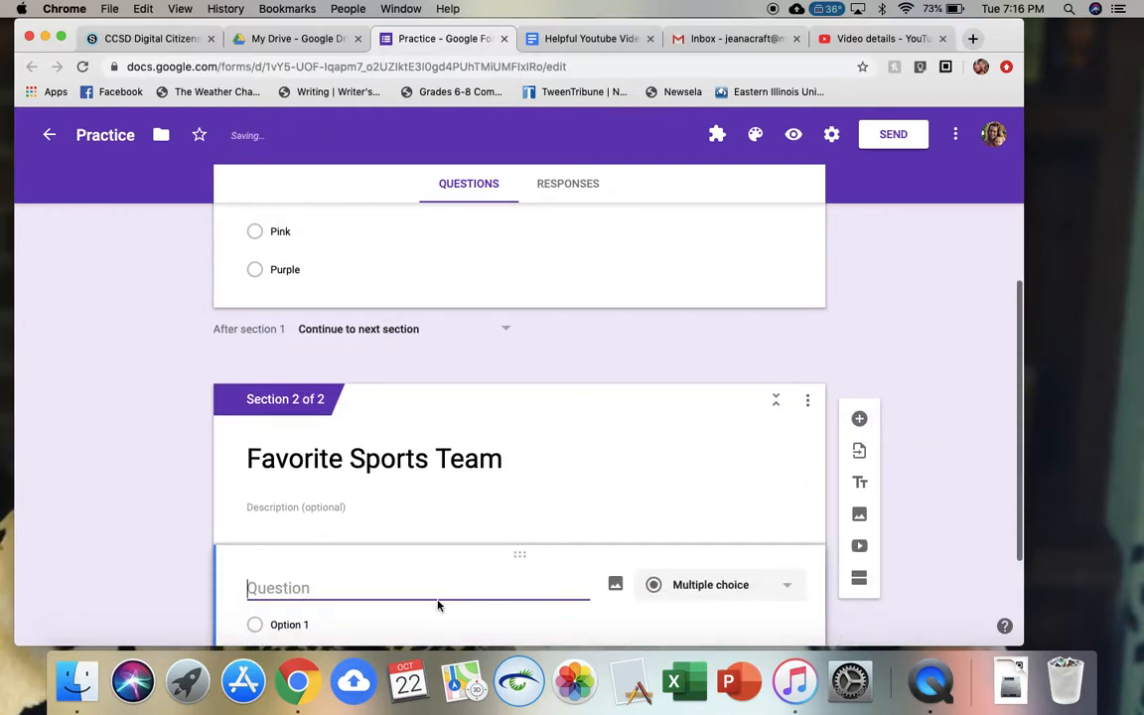
{"action": "type", "text": "Select yo"}
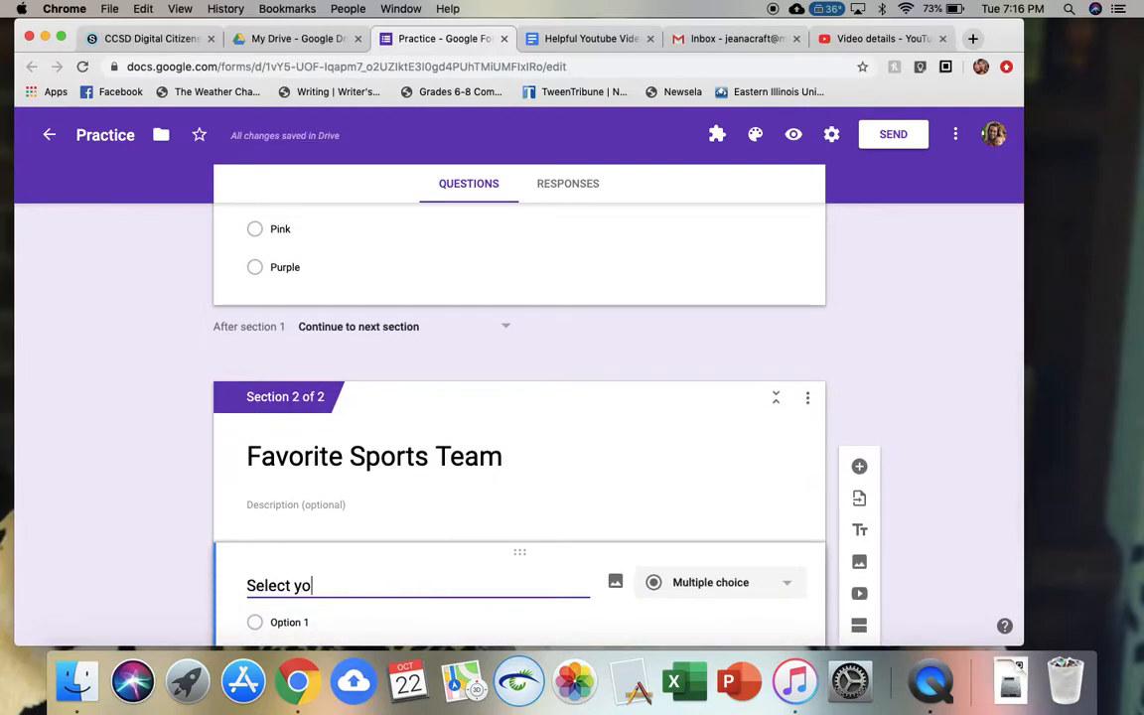
{"action": "type", "text": "ur favorite sport"}
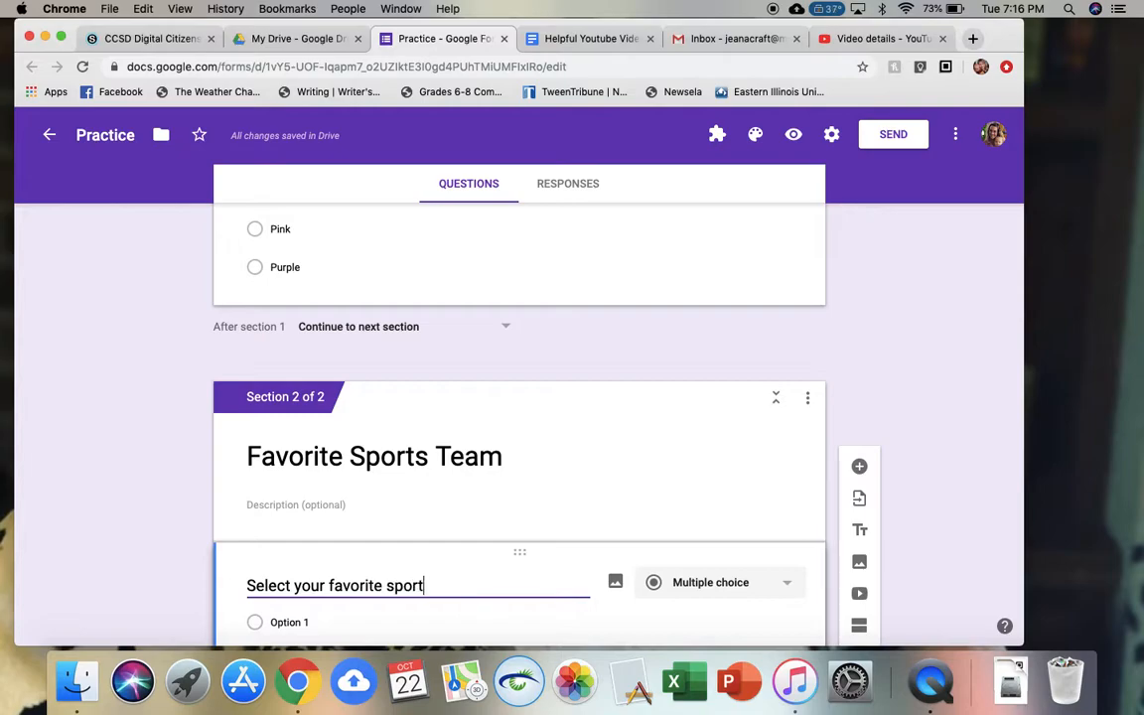
{"action": "type", "text": "s team"}
Step: Give the sports team question the answer options Green Bay Packers, St. Louis Cardinals, Chicago Cubs and Chicago Bears
{"action": "scroll", "coordinate": [334, 577], "scroll_direction": "down", "scroll_amount": 1}
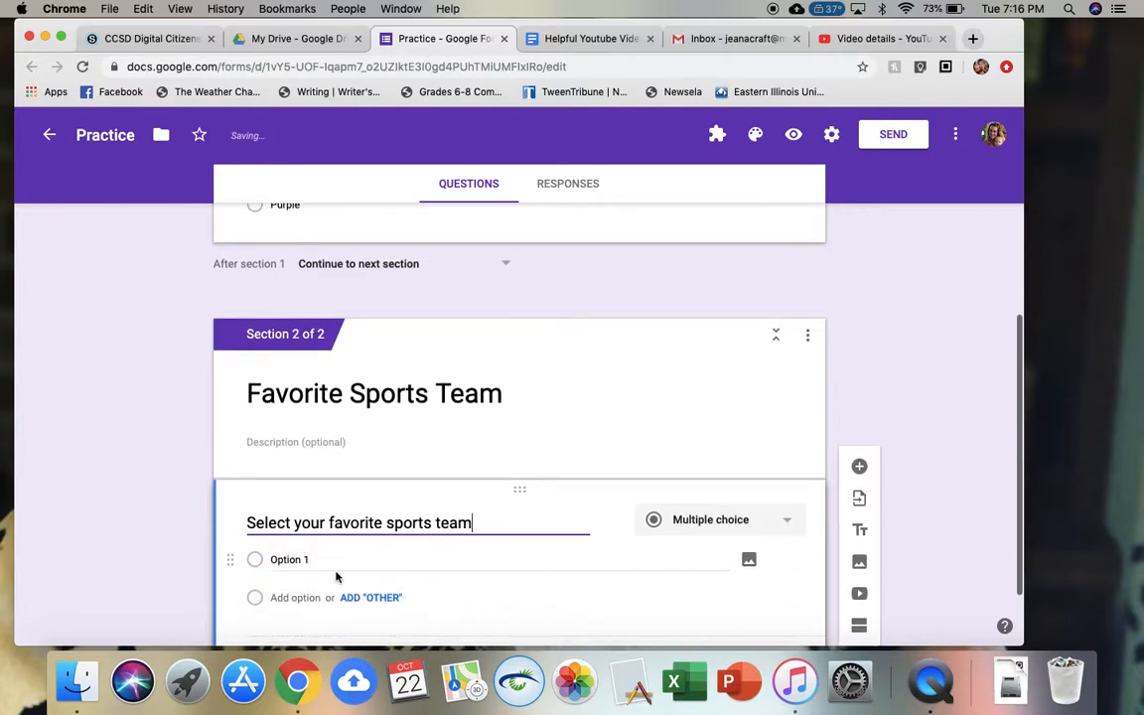
{"action": "left_click", "coordinate": [323, 559]}
{"action": "type", "text": "Green Bay"}
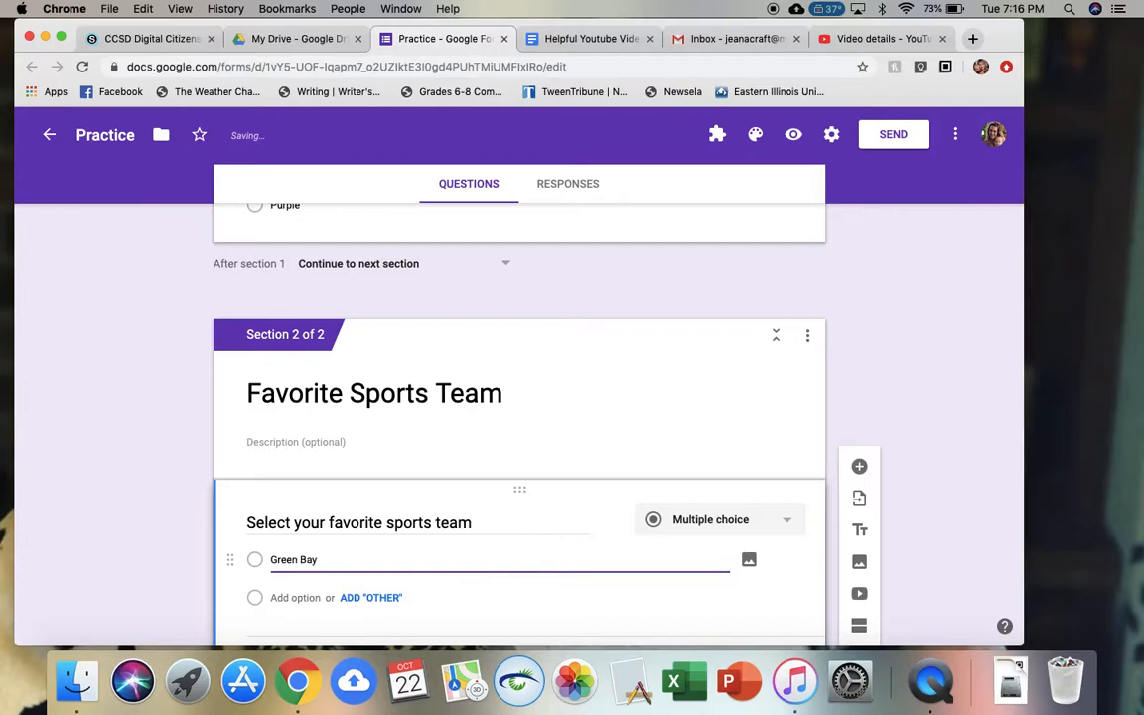
{"action": "type", "text": " Packers"}
{"action": "key", "text": "Return"}
{"action": "type", "text": "St. Louis"}
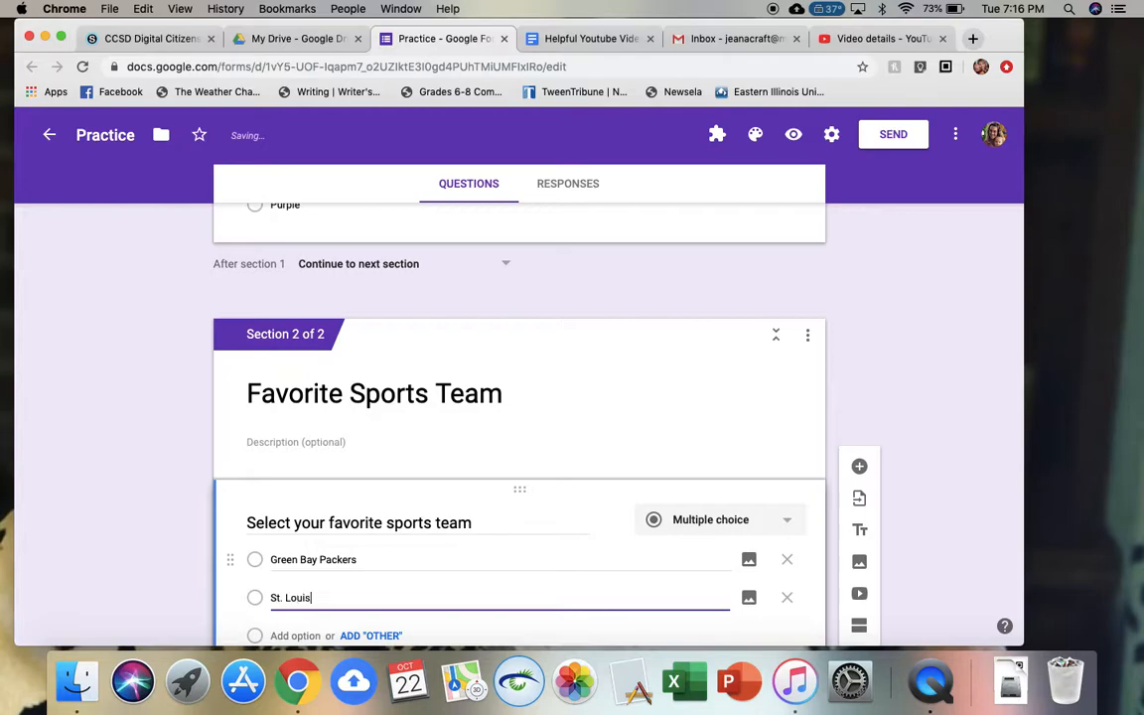
{"action": "type", "text": " Cardinals"}
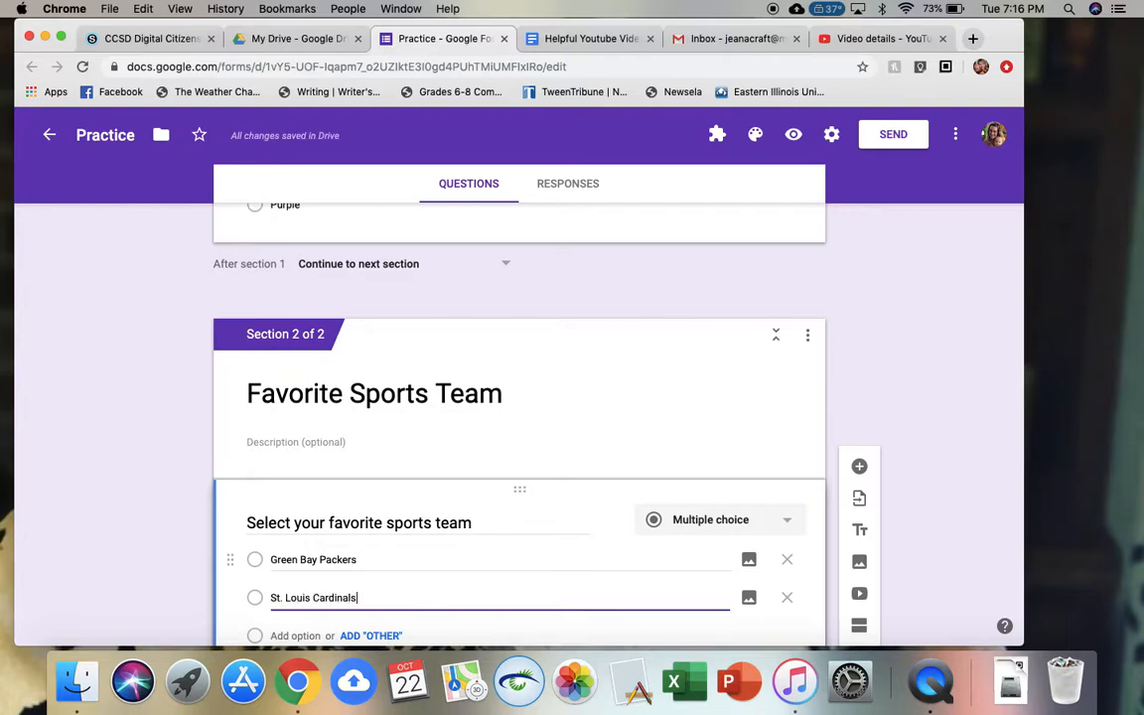
{"action": "key", "text": "Return"}
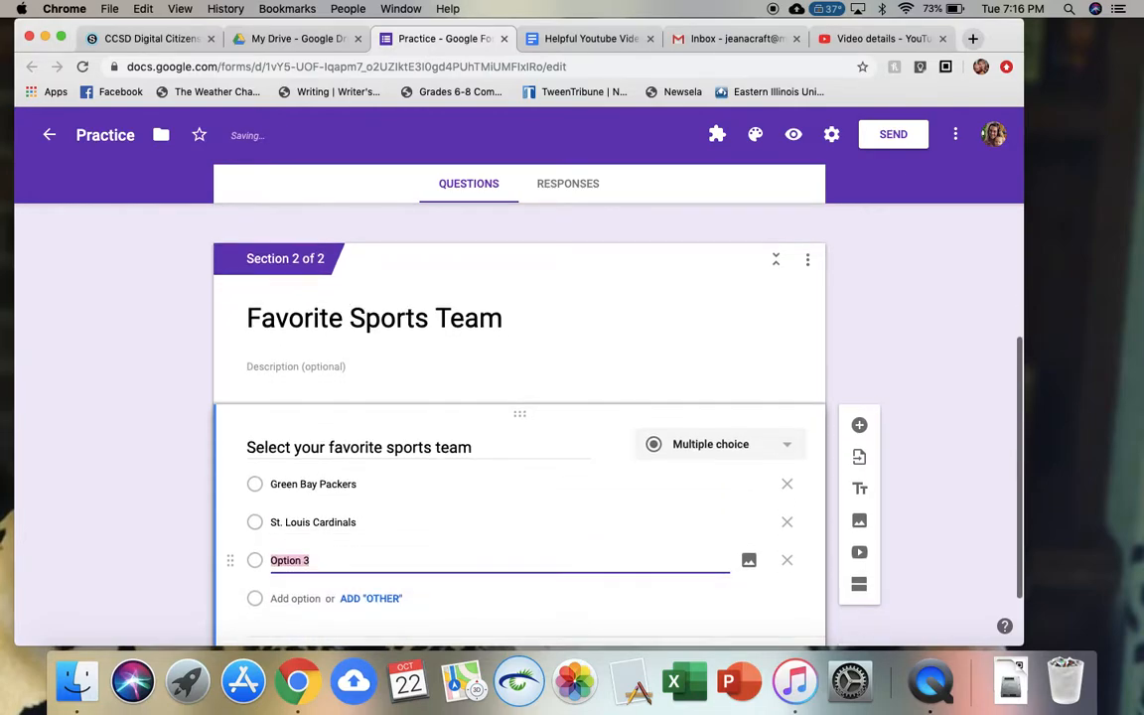
{"action": "type", "text": "Chi"}
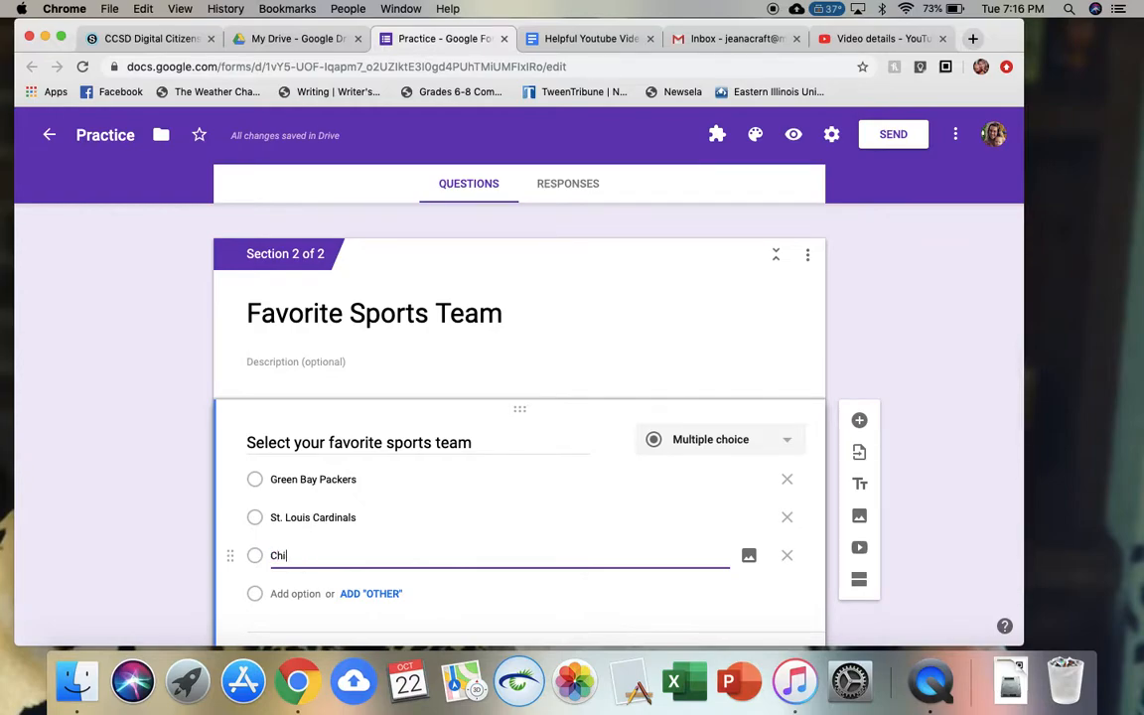
{"action": "type", "text": "cago Cubs"}
{"action": "key", "text": "Return"}
{"action": "type", "text": "Chicago Bears"}
Step: Enable going to a section based on the answer for the favorite color question
{"action": "scroll", "coordinate": [388, 573], "scroll_direction": "up", "scroll_amount": 2}
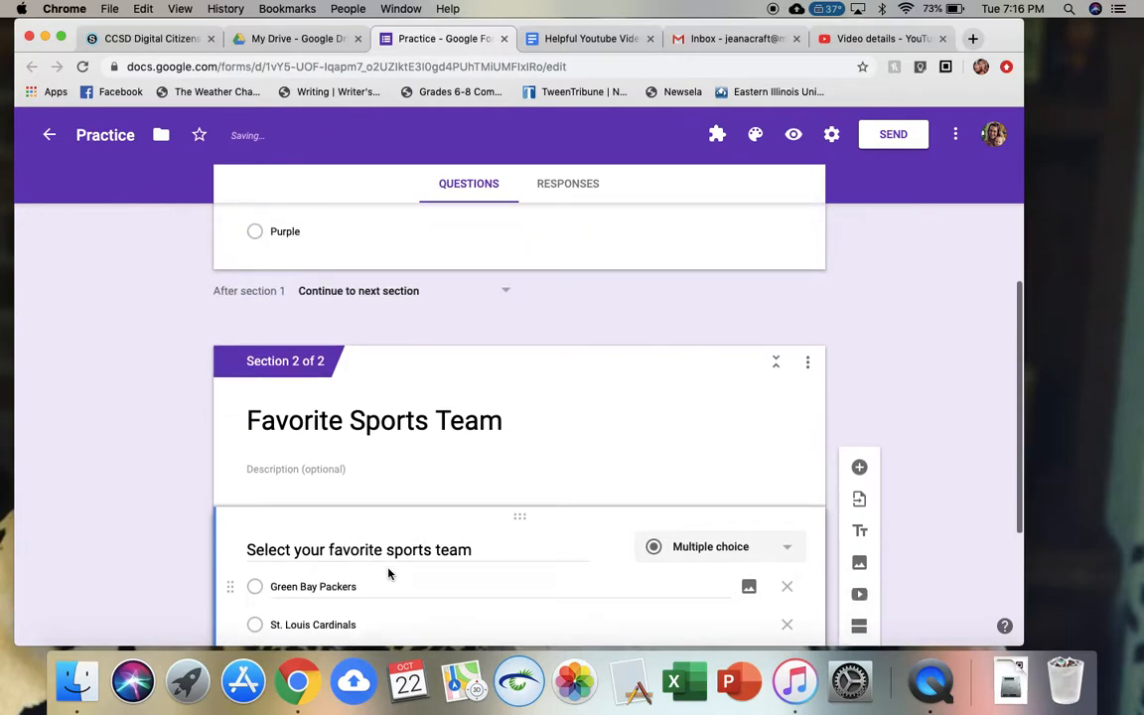
{"action": "scroll", "coordinate": [388, 573], "scroll_direction": "up", "scroll_amount": 3}
{"action": "scroll", "coordinate": [388, 570], "scroll_direction": "up", "scroll_amount": 2}
{"action": "left_click", "coordinate": [337, 393]}
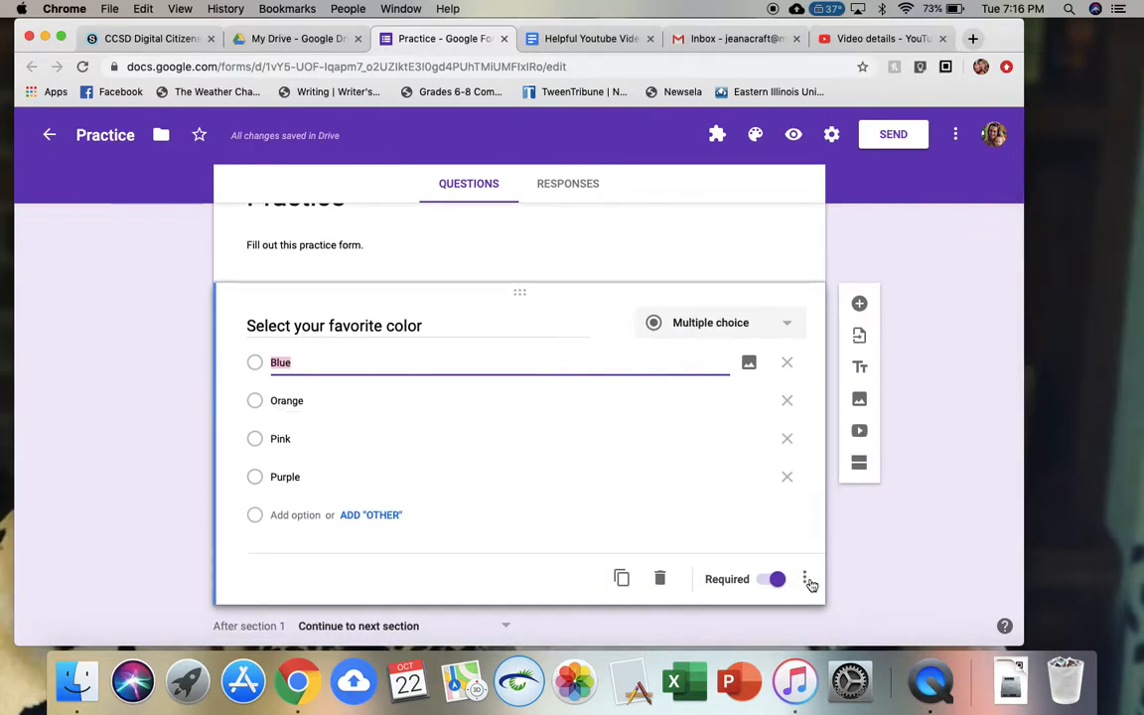
{"action": "left_click", "coordinate": [806, 580]}
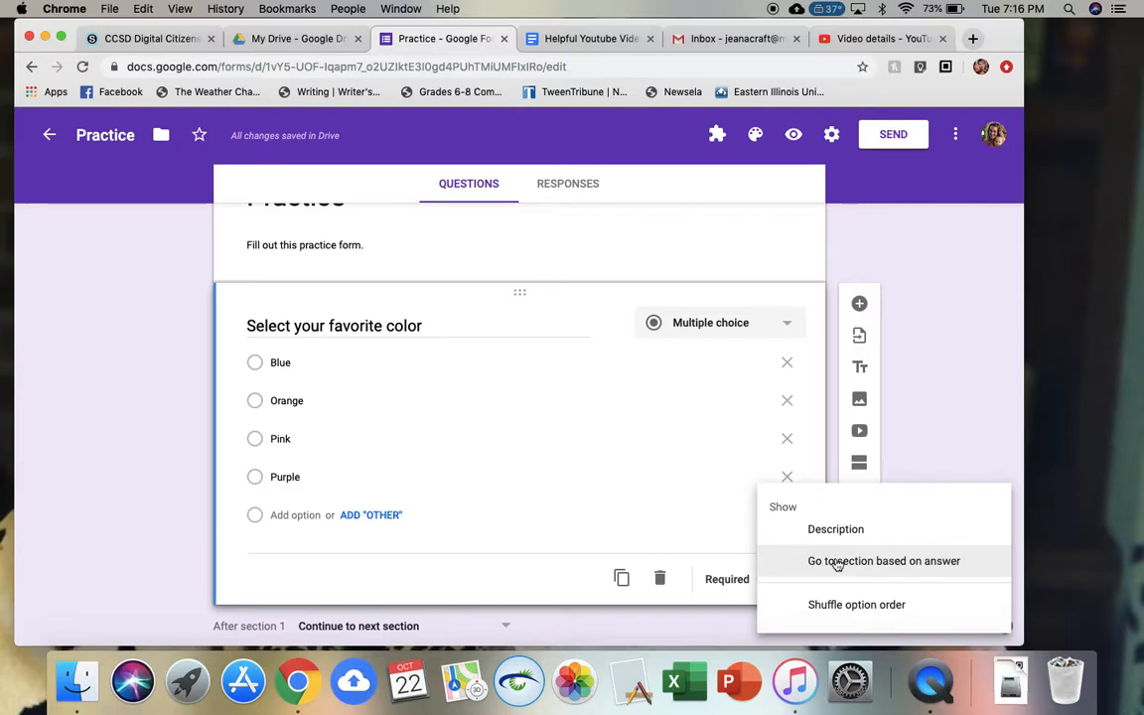
{"action": "left_click", "coordinate": [837, 562]}
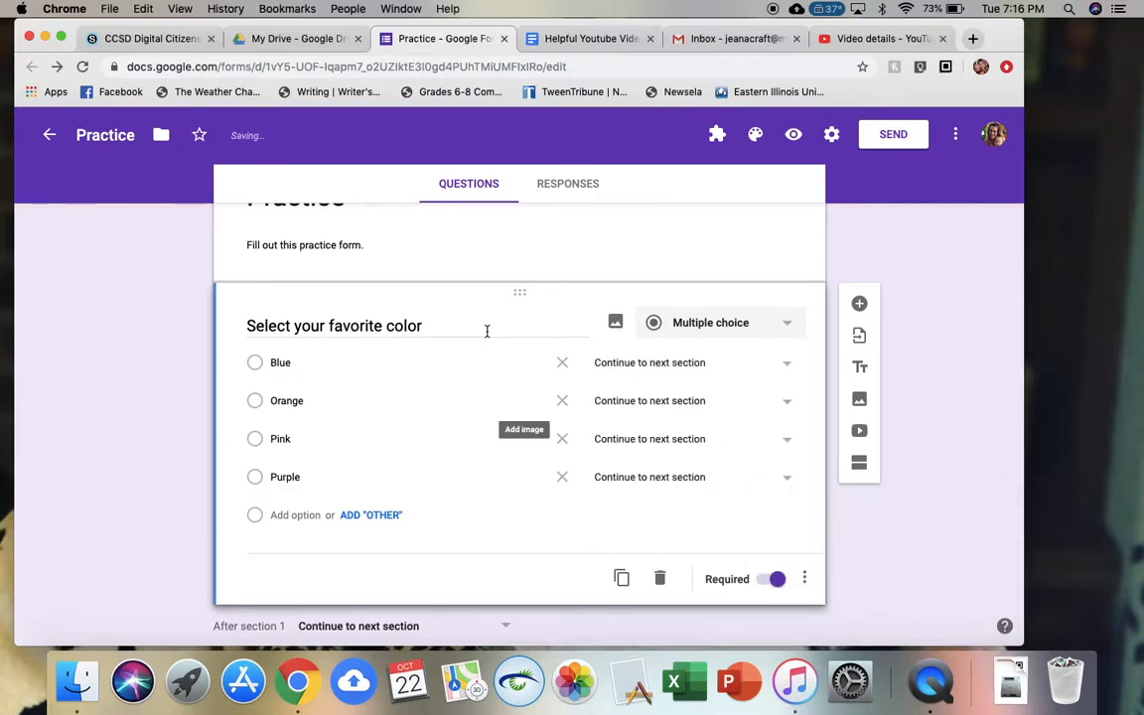
Step: Route the Blue and Orange answers to section 2 (Favorite Sports Team), and the Pink and Purple answers to Submit form
{"action": "left_click", "coordinate": [667, 371]}
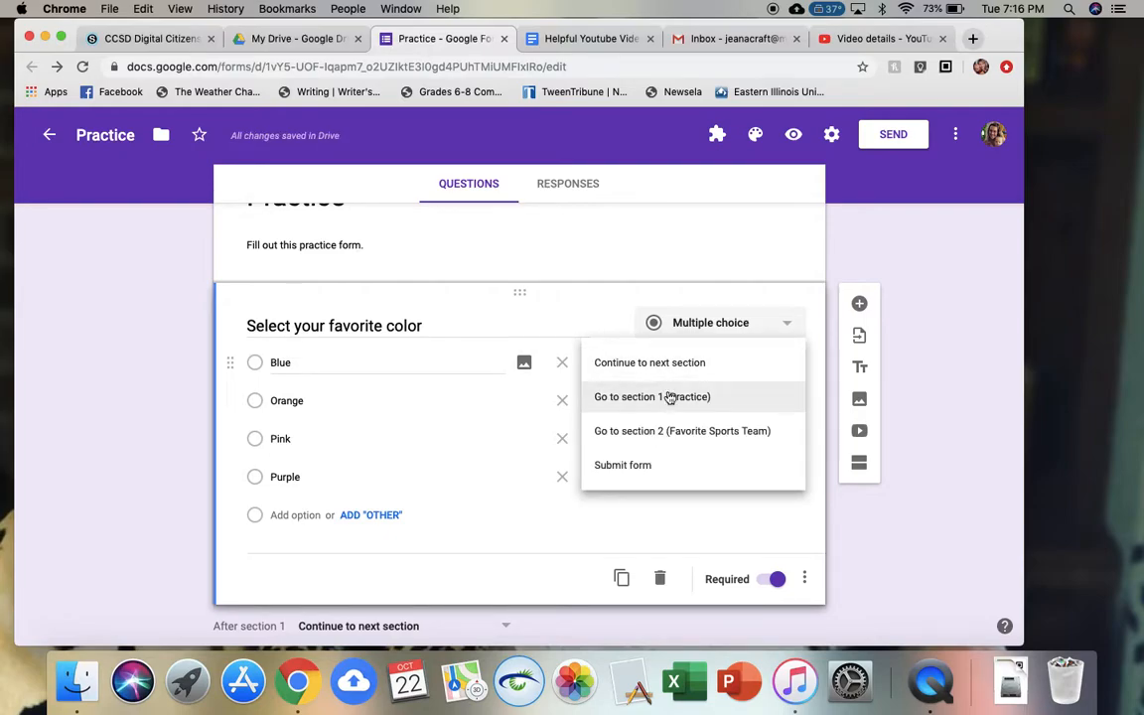
{"action": "left_click", "coordinate": [674, 431]}
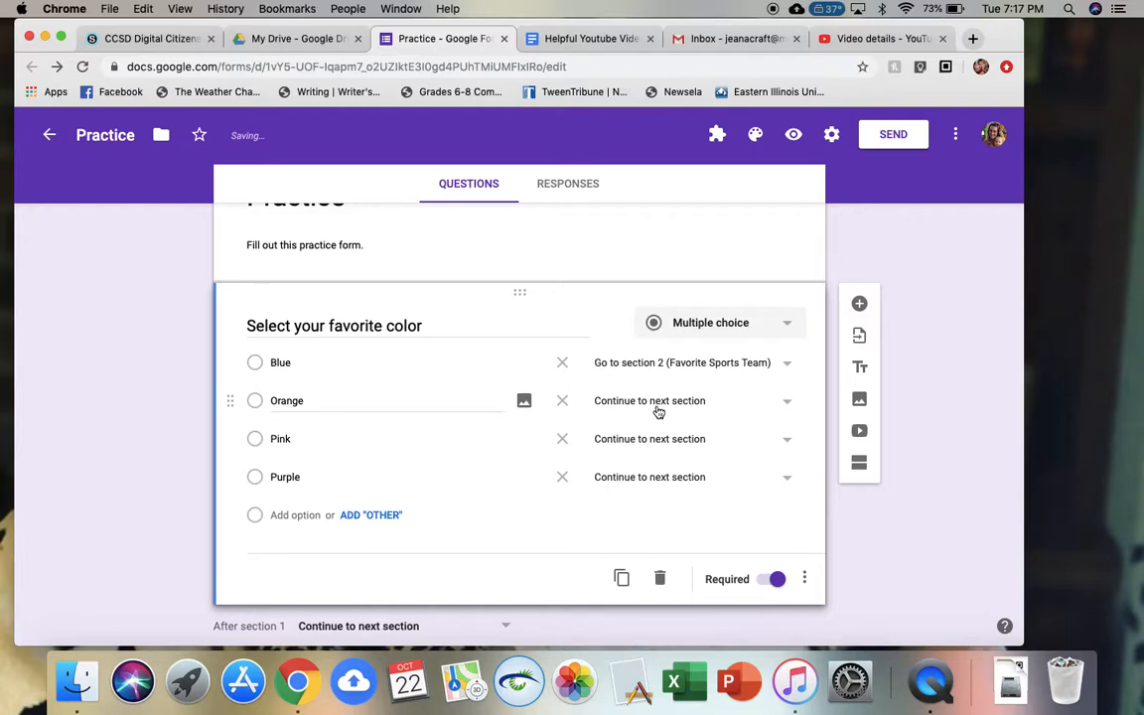
{"action": "left_click", "coordinate": [664, 401]}
{"action": "left_click", "coordinate": [694, 474]}
{"action": "left_click", "coordinate": [655, 450]}
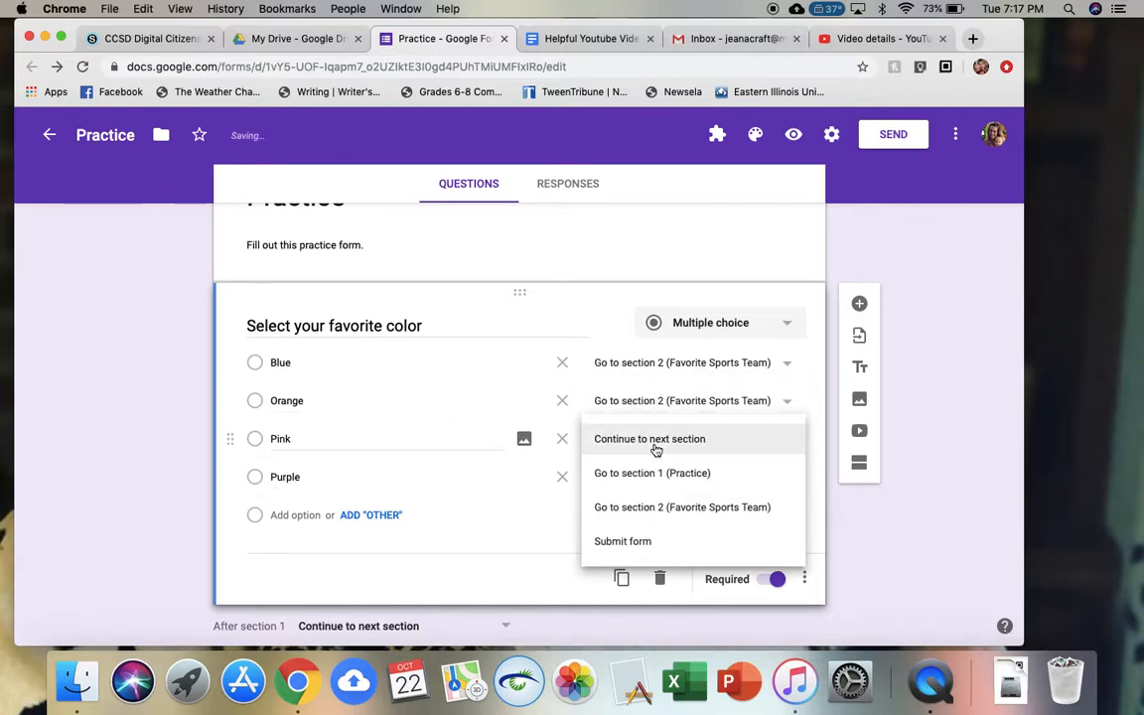
{"action": "left_click", "coordinate": [640, 542]}
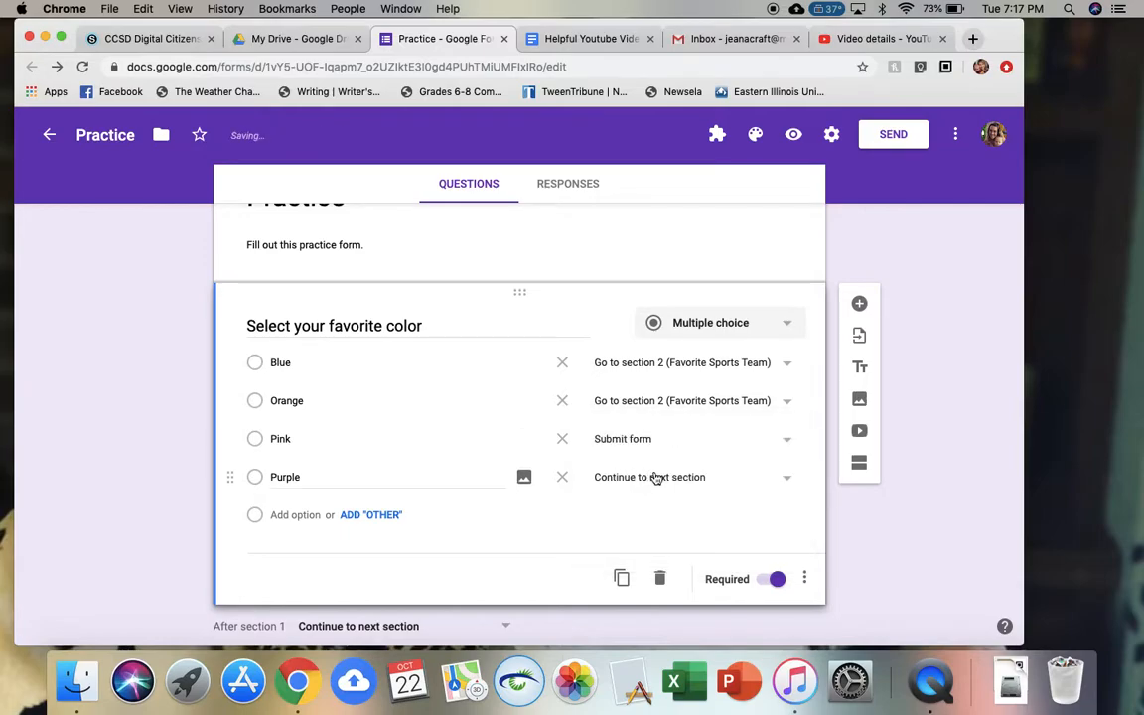
{"action": "left_click", "coordinate": [657, 478]}
{"action": "left_click", "coordinate": [635, 580]}
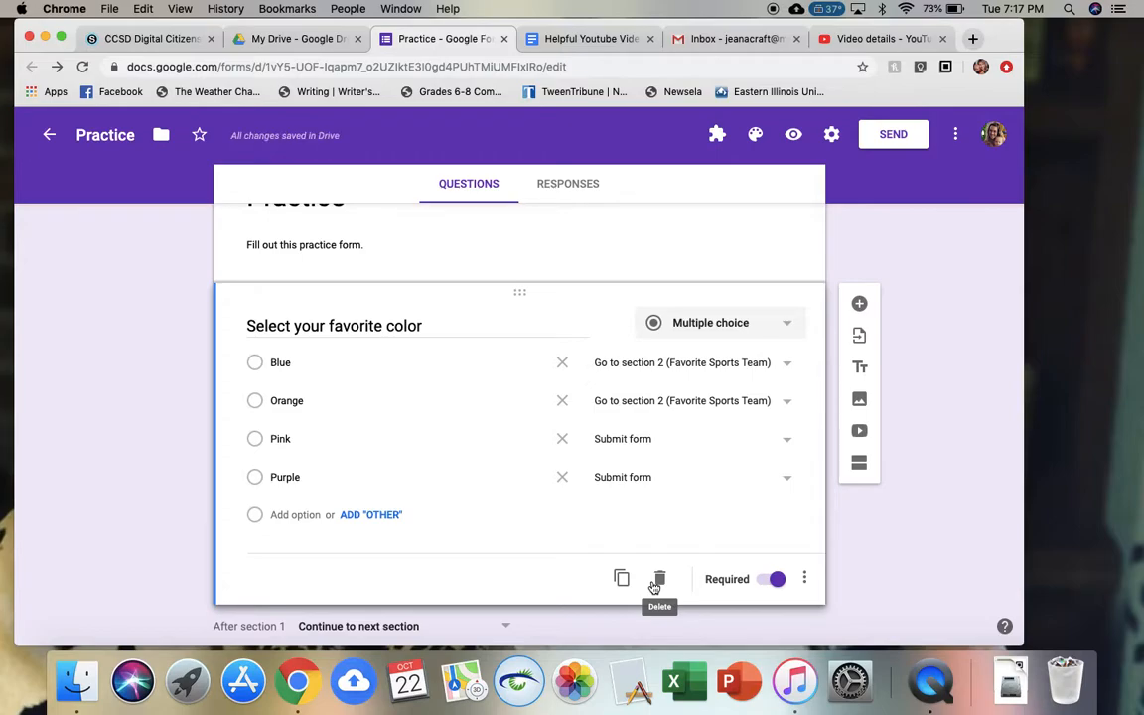
Step: Preview the form and submit a test response with Blue as the color and Green Bay Packers as the team
{"action": "scroll", "coordinate": [654, 587], "scroll_direction": "down", "scroll_amount": 10}
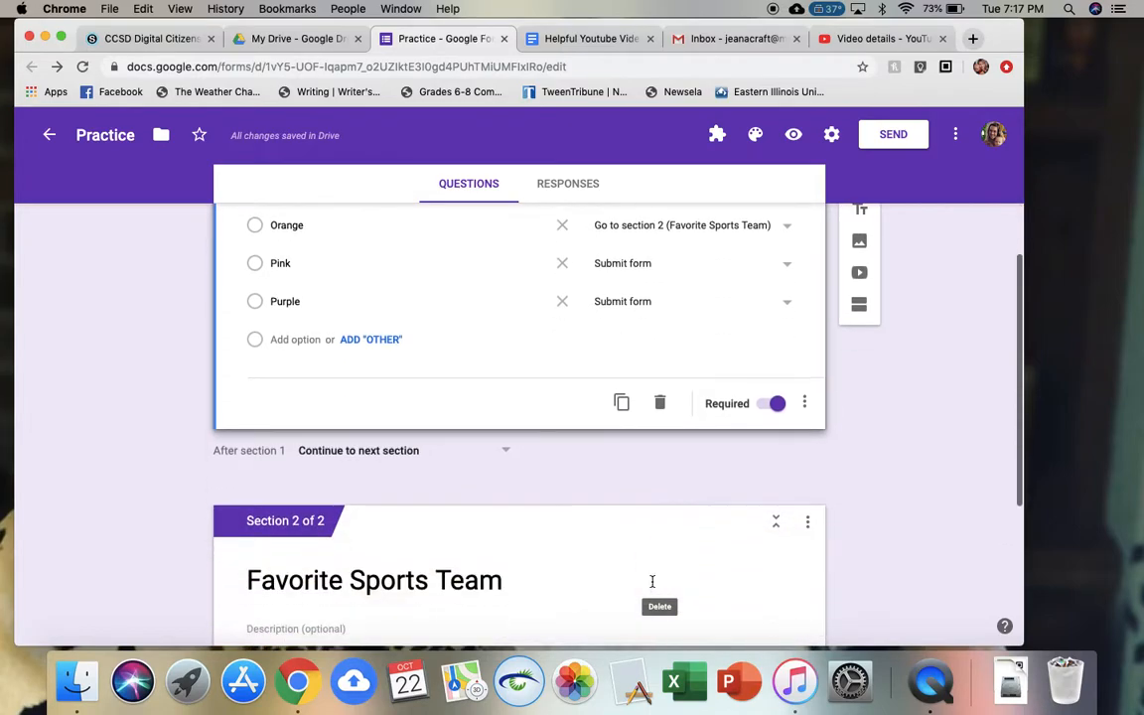
{"action": "scroll", "coordinate": [653, 586], "scroll_direction": "up", "scroll_amount": 15}
{"action": "scroll", "coordinate": [654, 587], "scroll_direction": "down", "scroll_amount": 1}
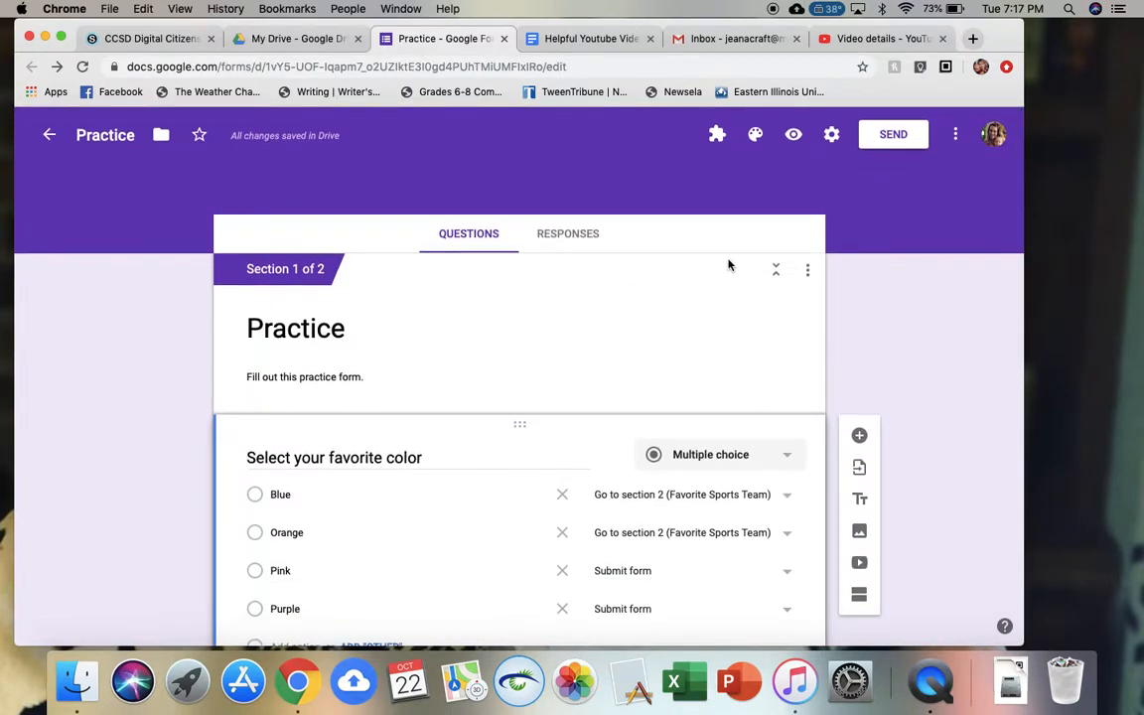
{"action": "left_click", "coordinate": [794, 136]}
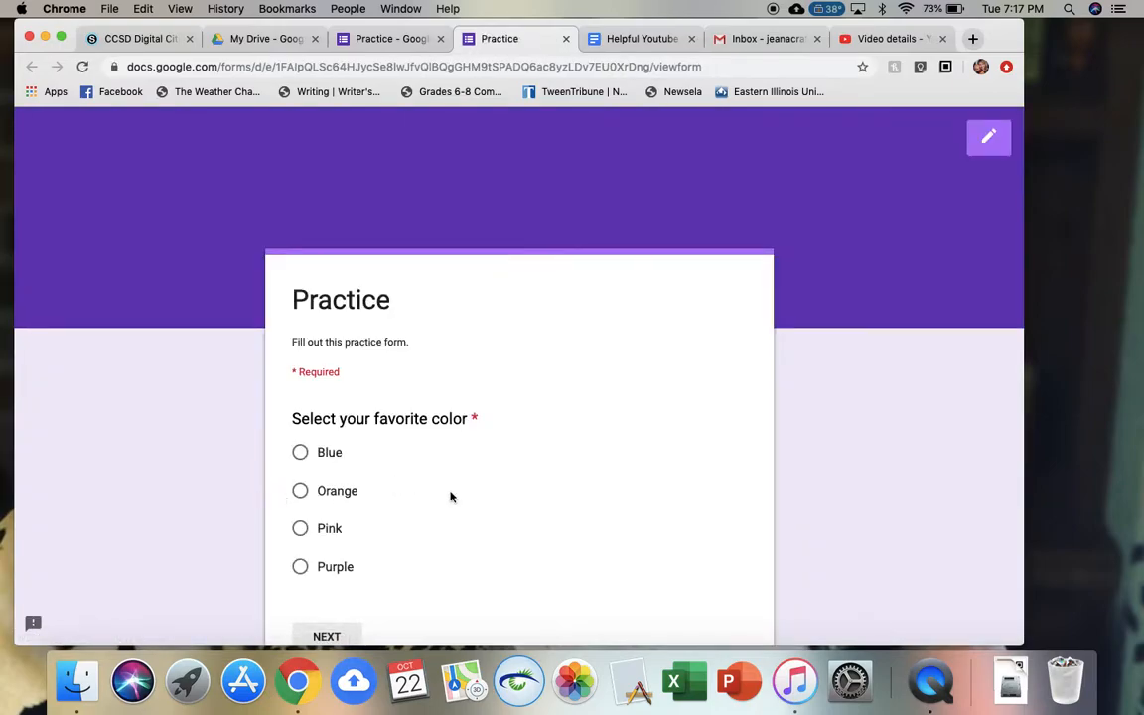
{"action": "scroll", "coordinate": [450, 497], "scroll_direction": "down", "scroll_amount": 3}
{"action": "left_click", "coordinate": [326, 322]}
{"action": "left_click", "coordinate": [333, 509]}
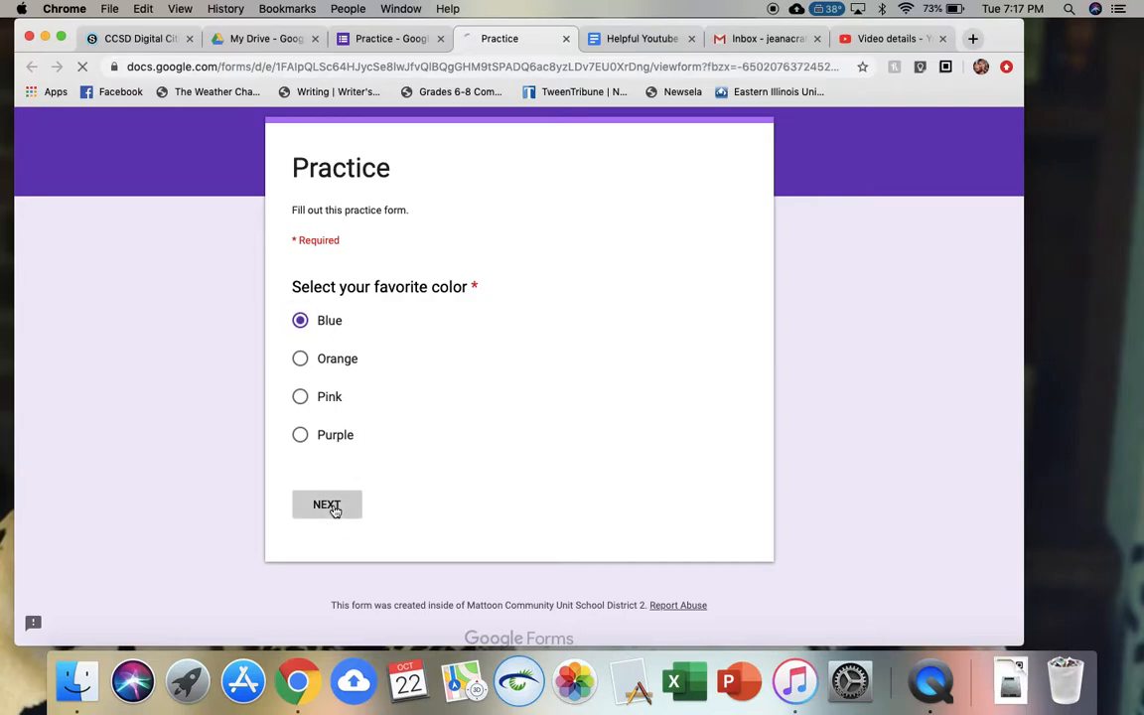
{"action": "scroll", "coordinate": [490, 544], "scroll_direction": "down", "scroll_amount": 2}
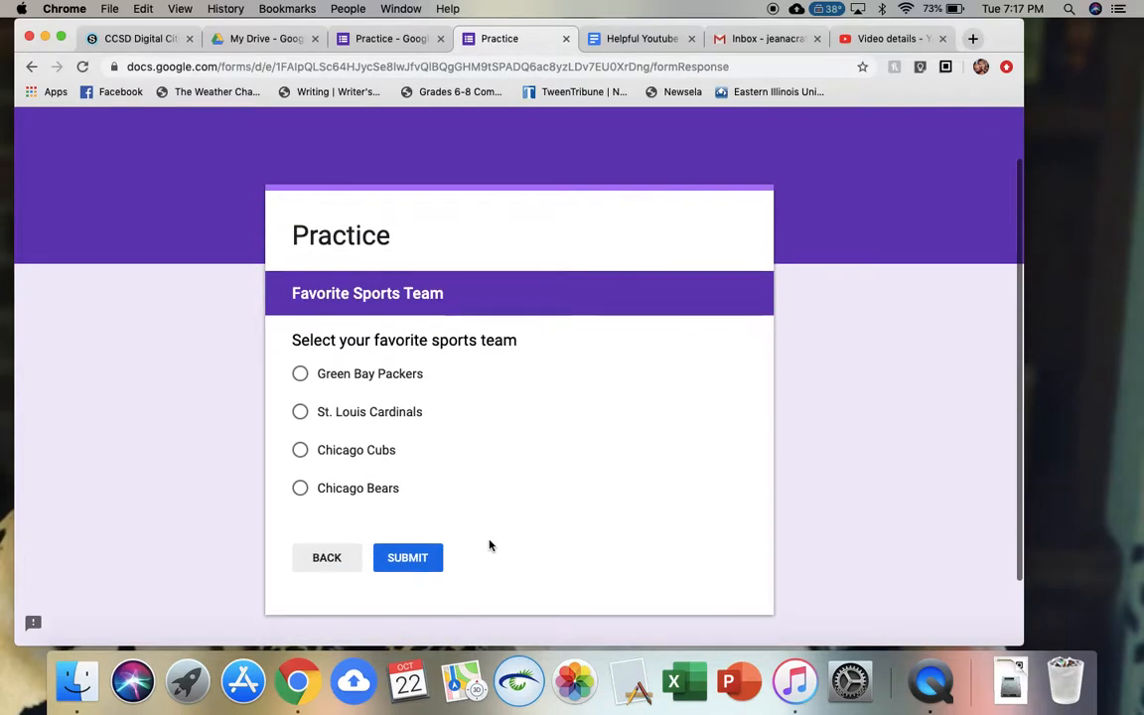
{"action": "left_click", "coordinate": [355, 372]}
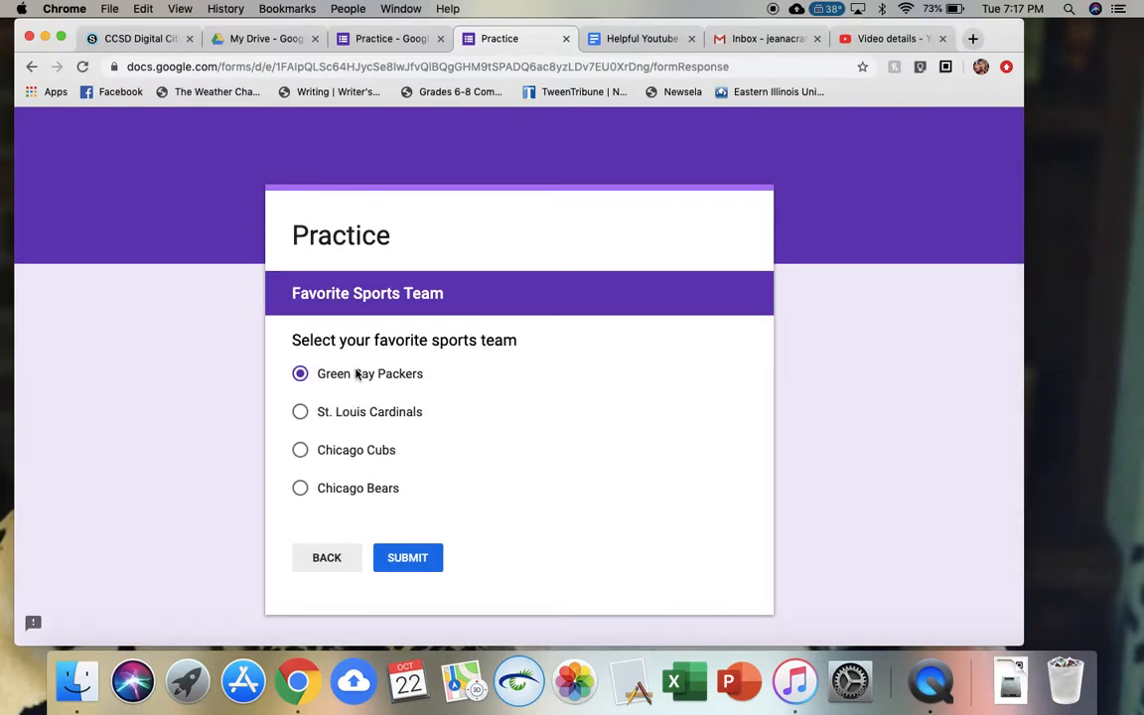
{"action": "left_click", "coordinate": [408, 560]}
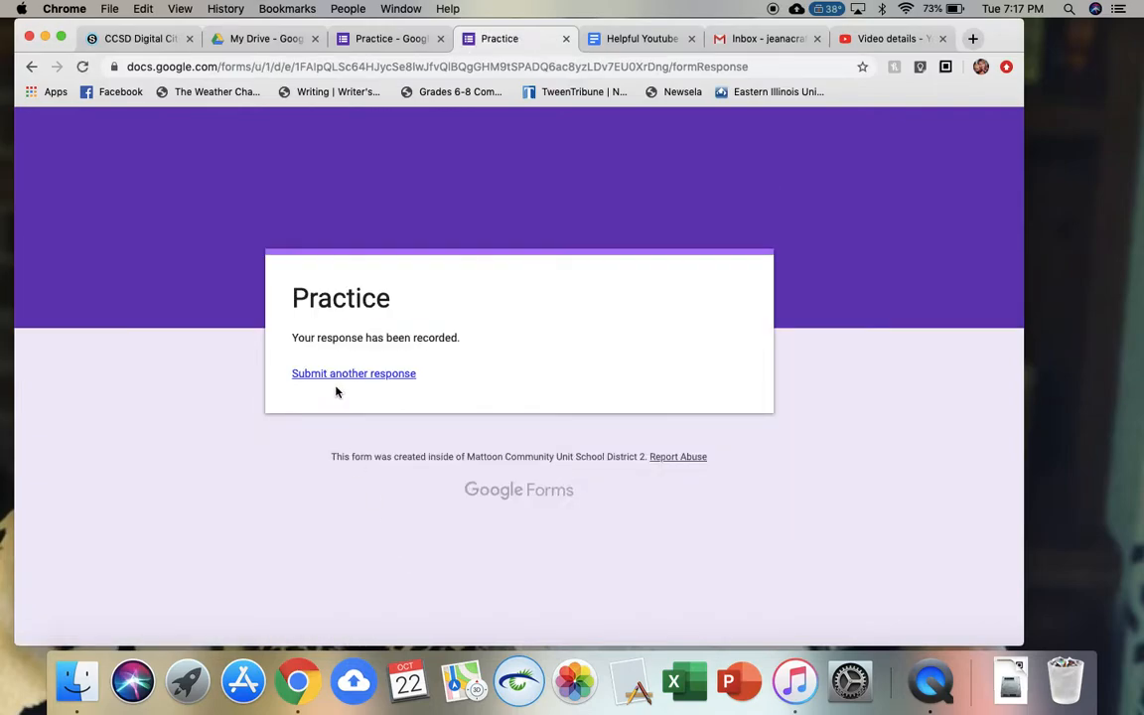
Step: Submit another test response with Pink as the favorite color, and close the form preview
{"action": "left_click", "coordinate": [347, 375]}
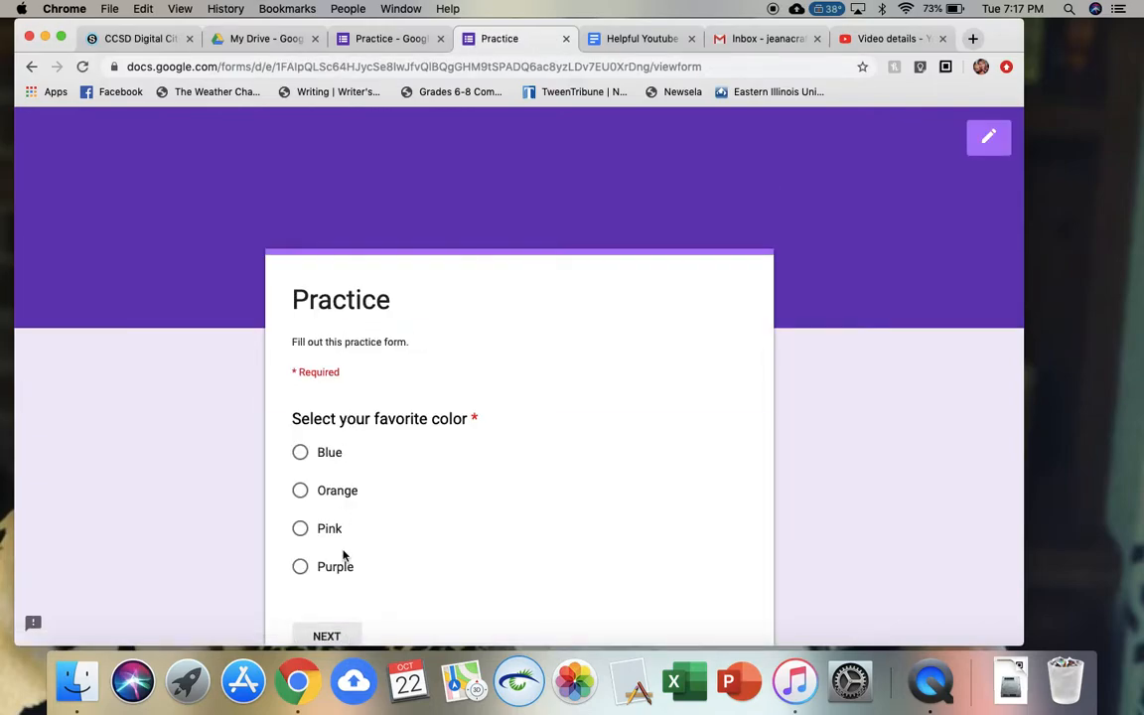
{"action": "scroll", "coordinate": [342, 556], "scroll_direction": "down", "scroll_amount": 1}
{"action": "left_click", "coordinate": [304, 472]}
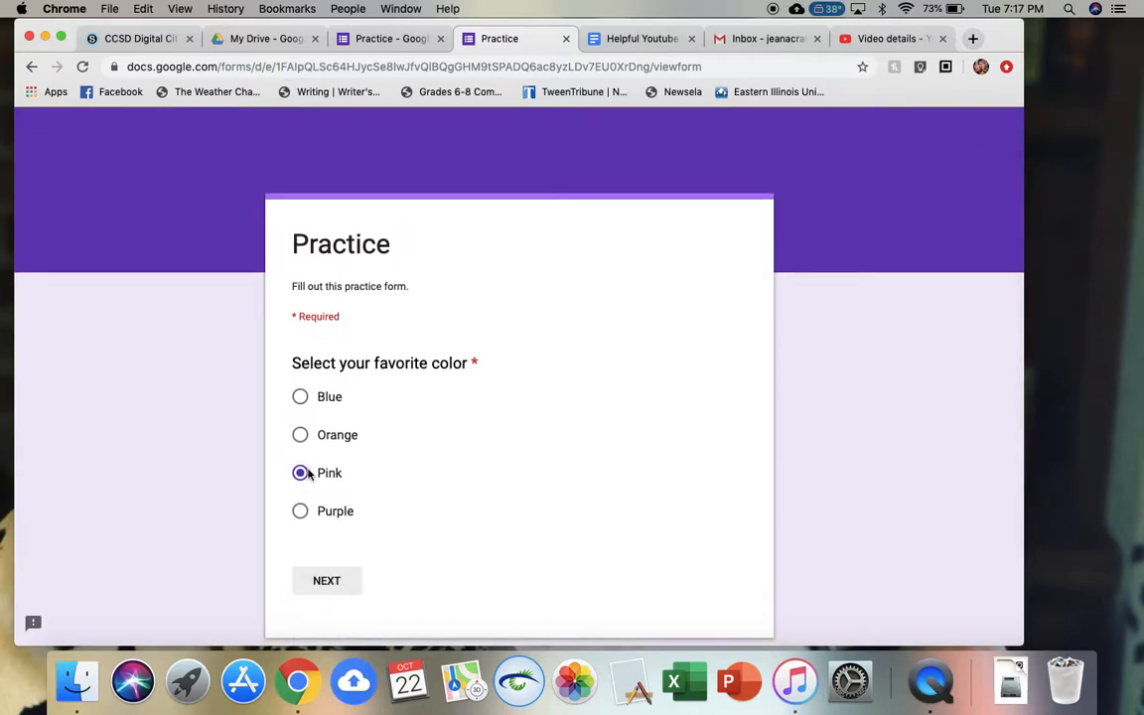
{"action": "left_click", "coordinate": [338, 590]}
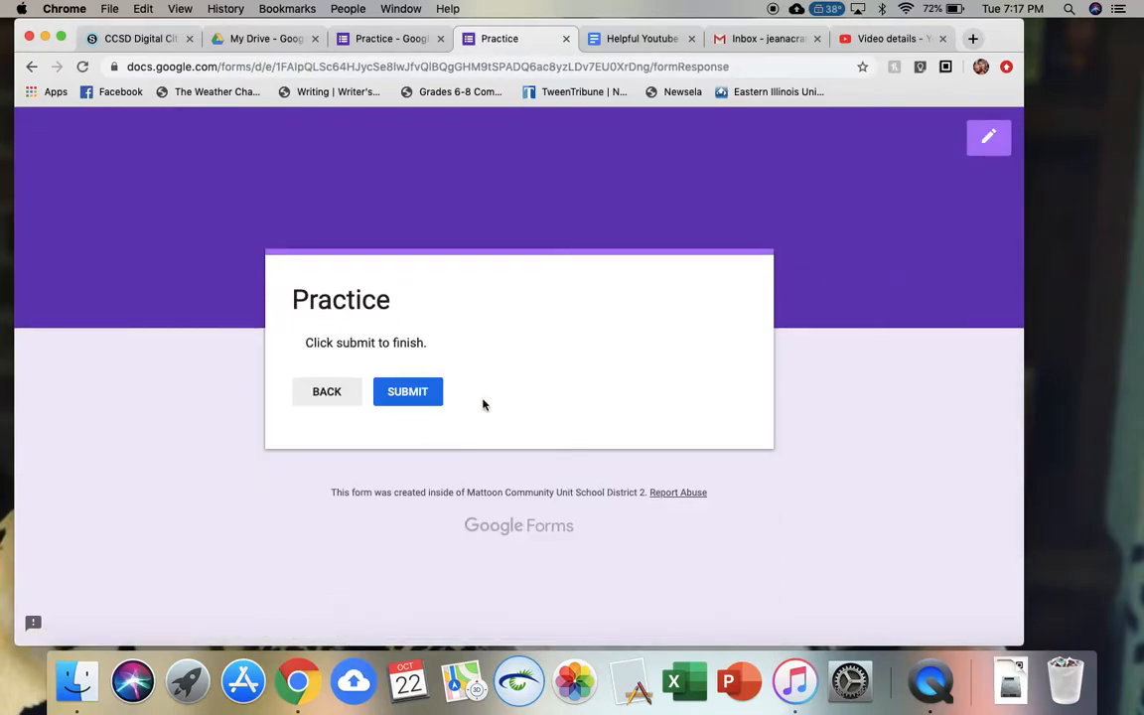
{"action": "left_click", "coordinate": [389, 391]}
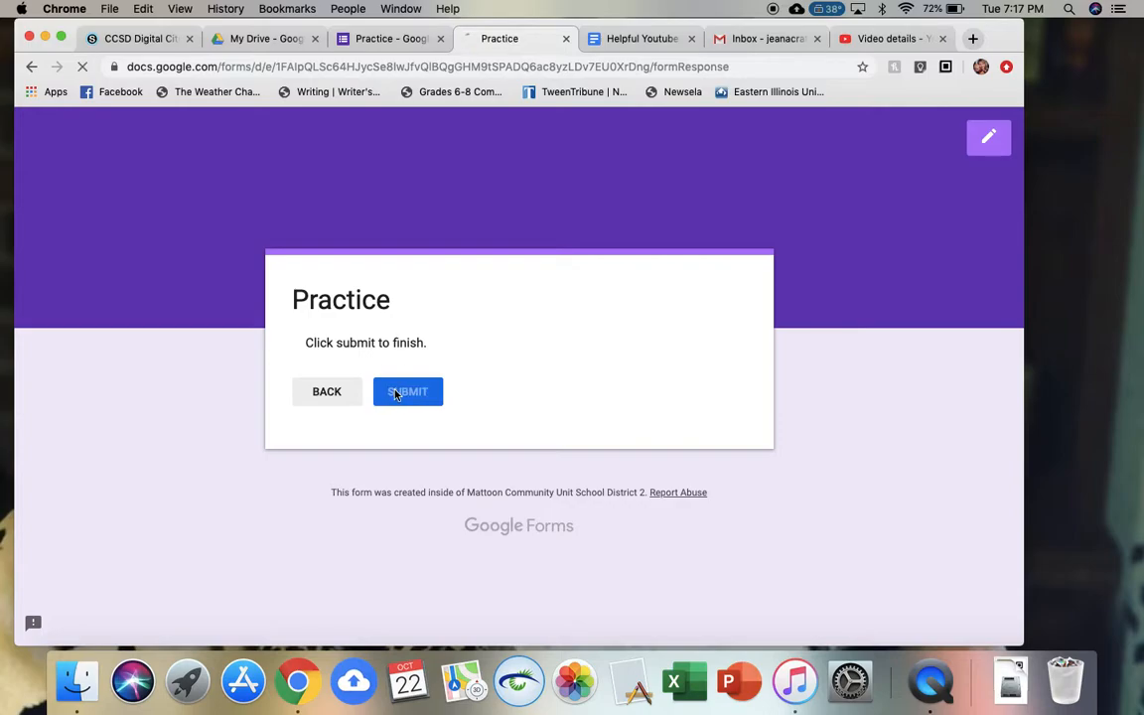
{"action": "left_click", "coordinate": [566, 38]}
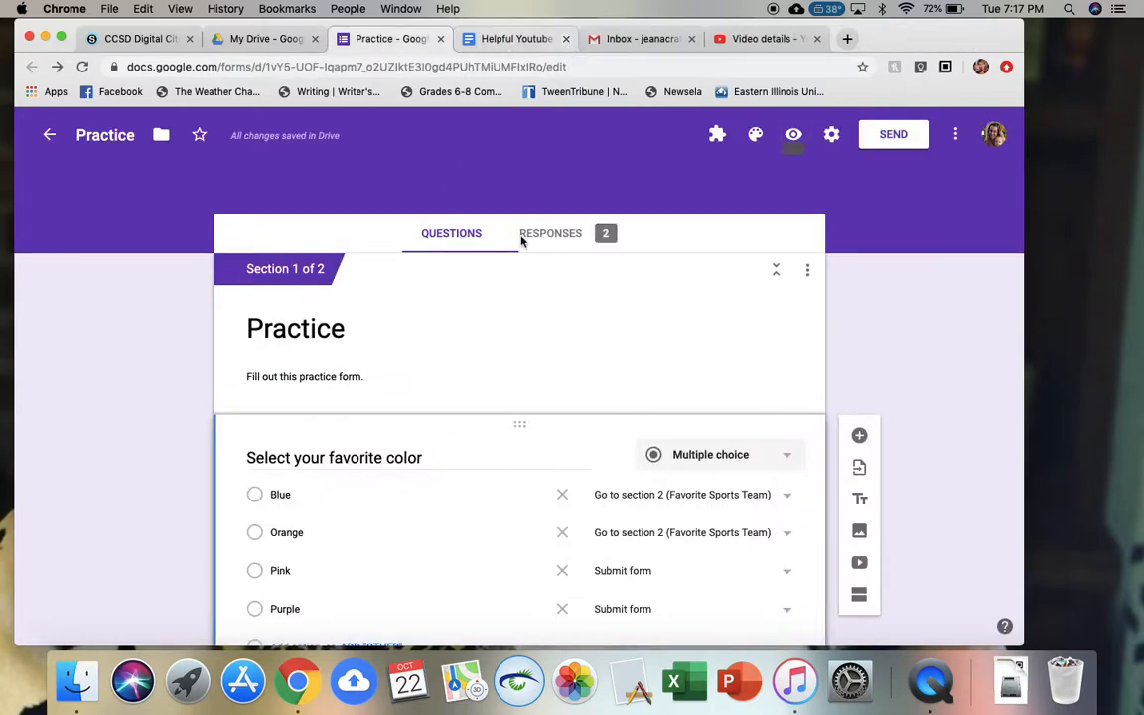
Step: Look at the form's email and link sending options, displaying the shortened URL, and close them without sending
{"action": "scroll", "coordinate": [536, 354], "scroll_direction": "down", "scroll_amount": 3}
{"action": "scroll", "coordinate": [536, 353], "scroll_direction": "up", "scroll_amount": 3}
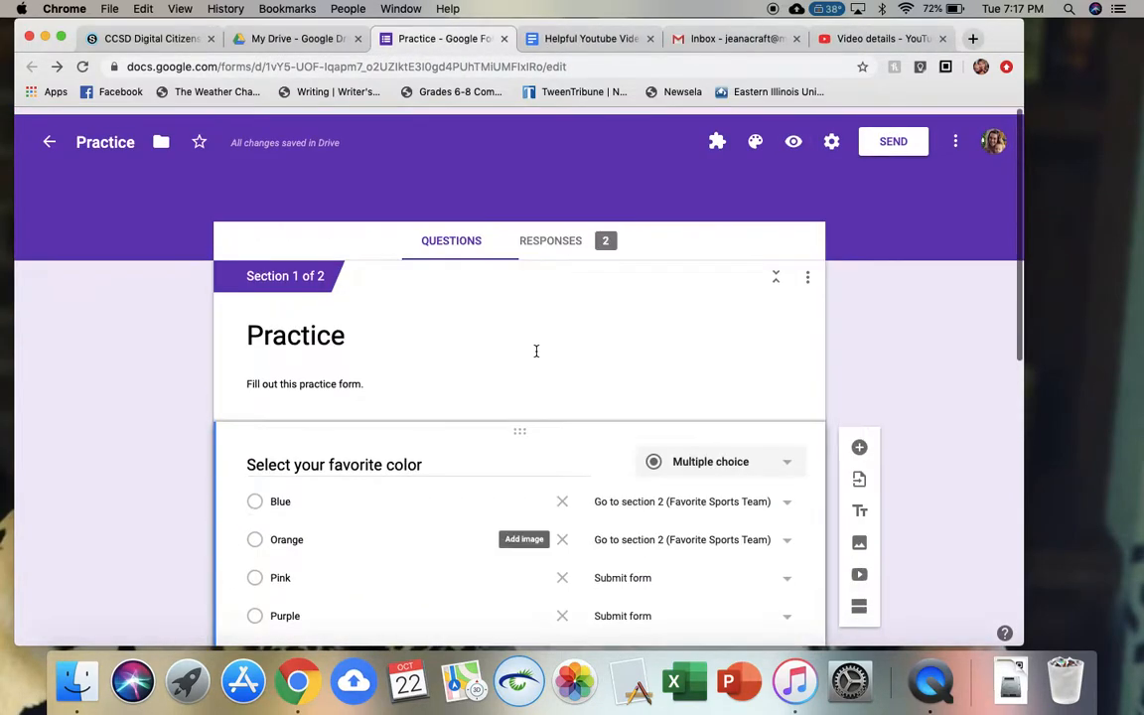
{"action": "left_click", "coordinate": [889, 139]}
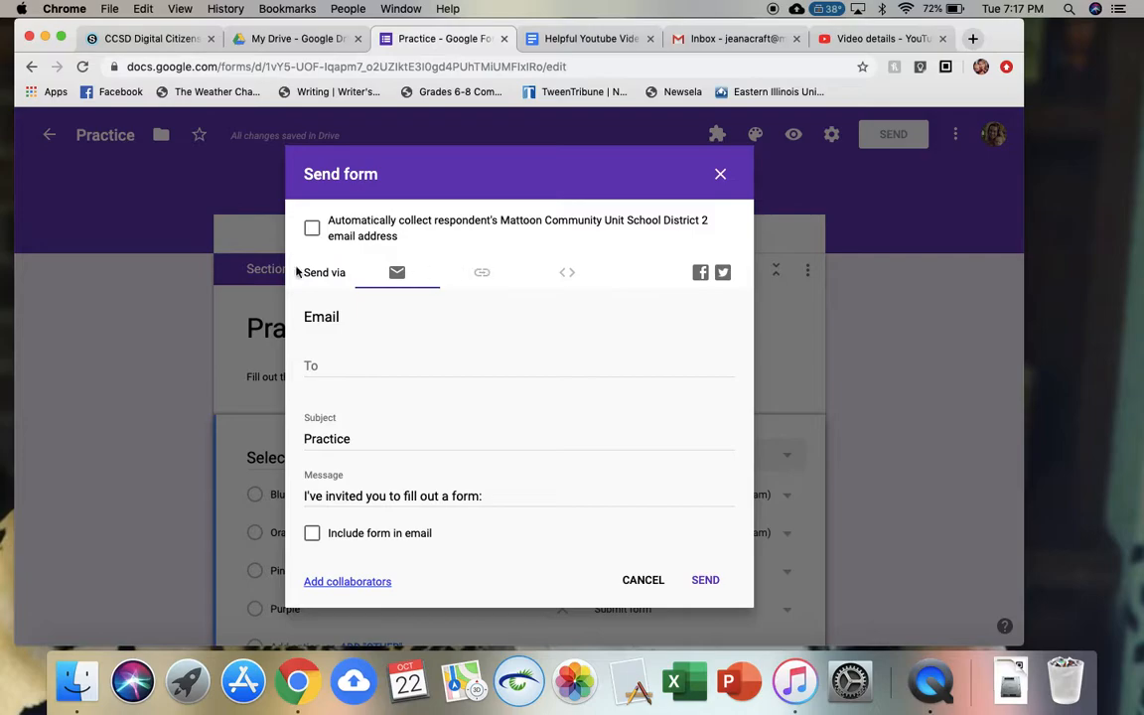
{"action": "left_click", "coordinate": [483, 277]}
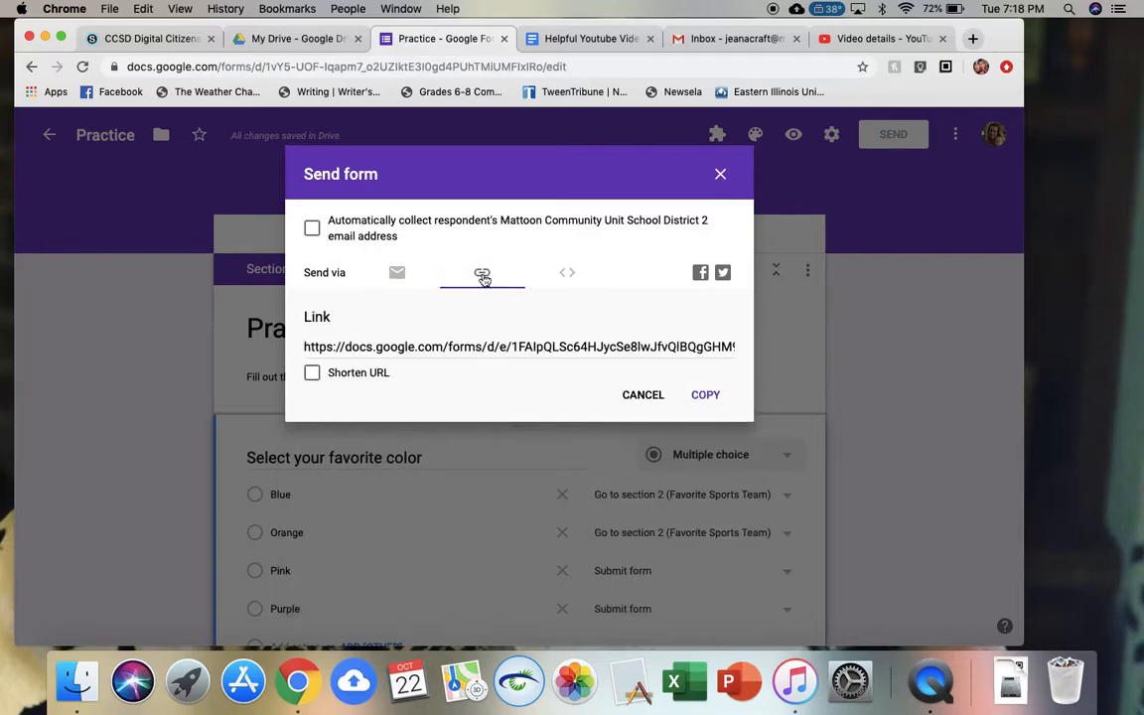
{"action": "left_click", "coordinate": [311, 374]}
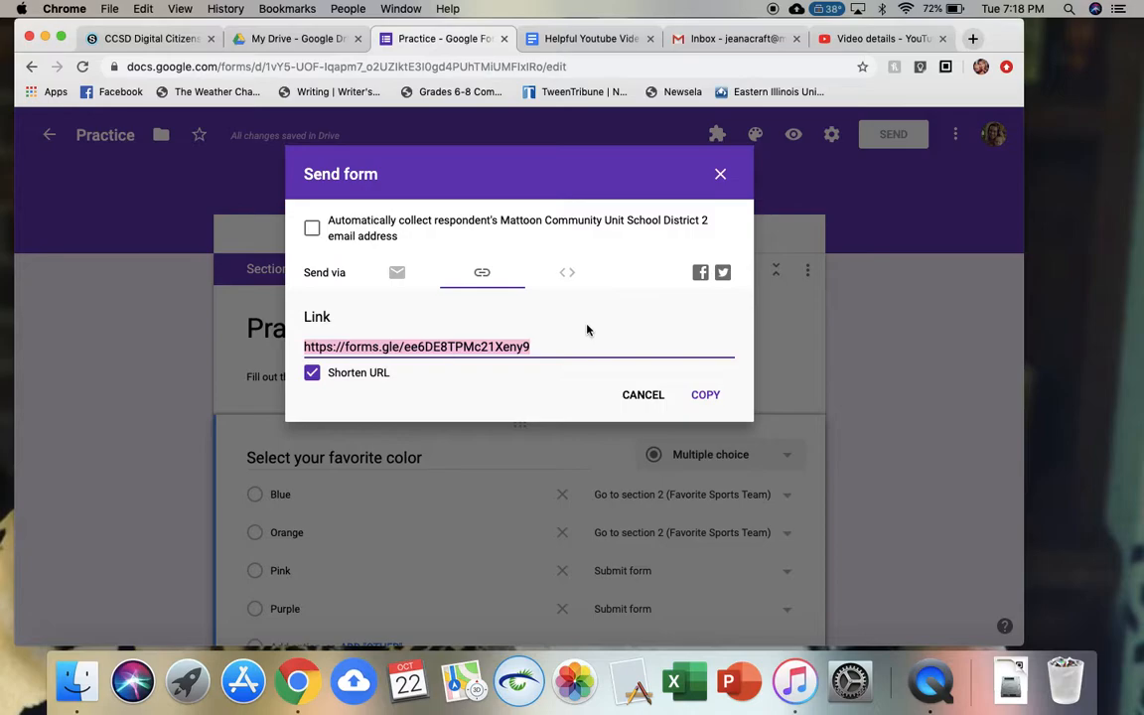
{"action": "left_click", "coordinate": [643, 396]}
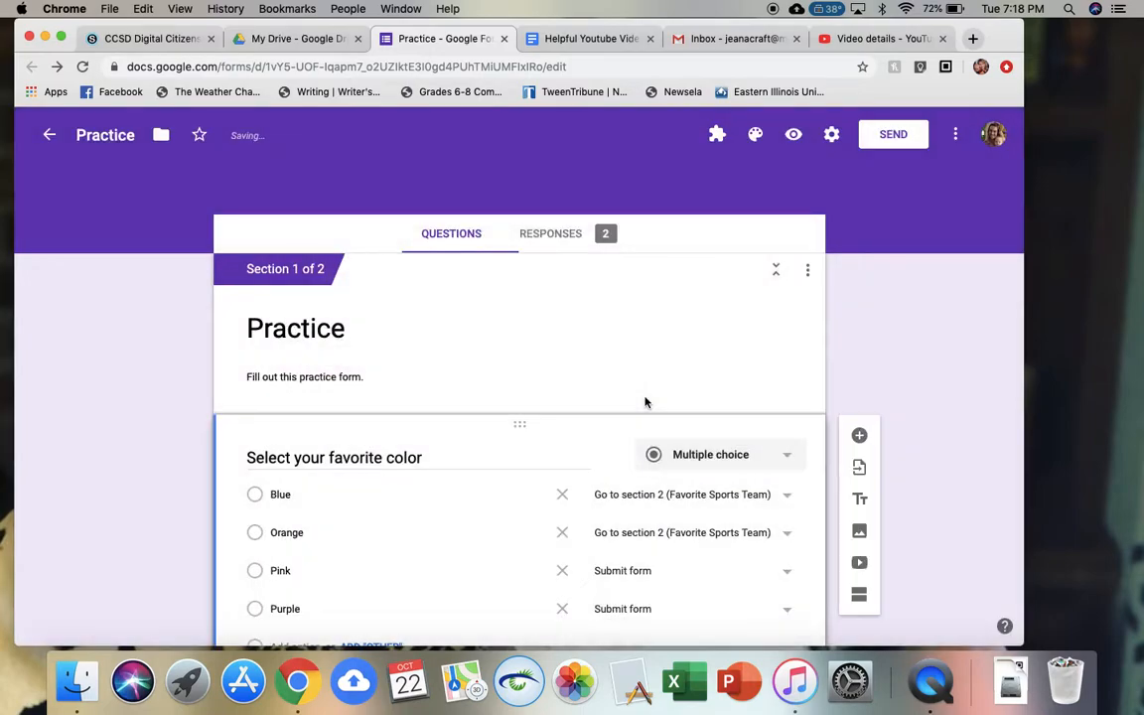
Step: Examine the form's collaborator sharing settings, including the invitation field and its permission options, and close them without inviting anyone
{"action": "left_click", "coordinate": [955, 139]}
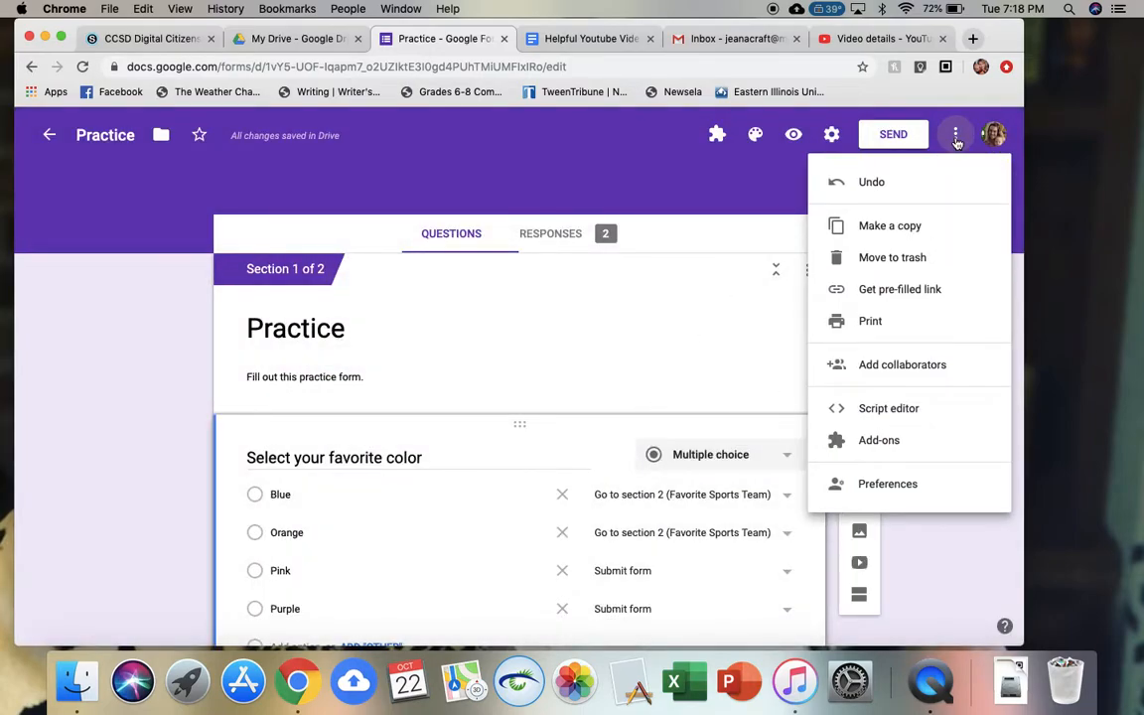
{"action": "left_click", "coordinate": [899, 366]}
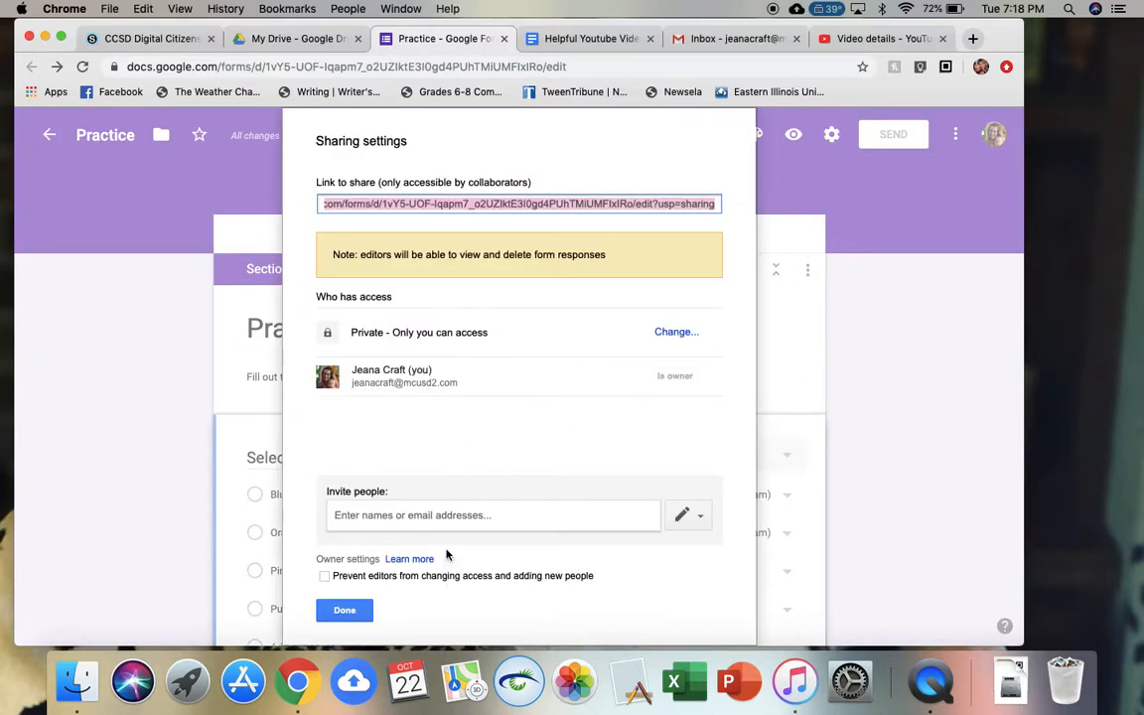
{"action": "left_click", "coordinate": [459, 517]}
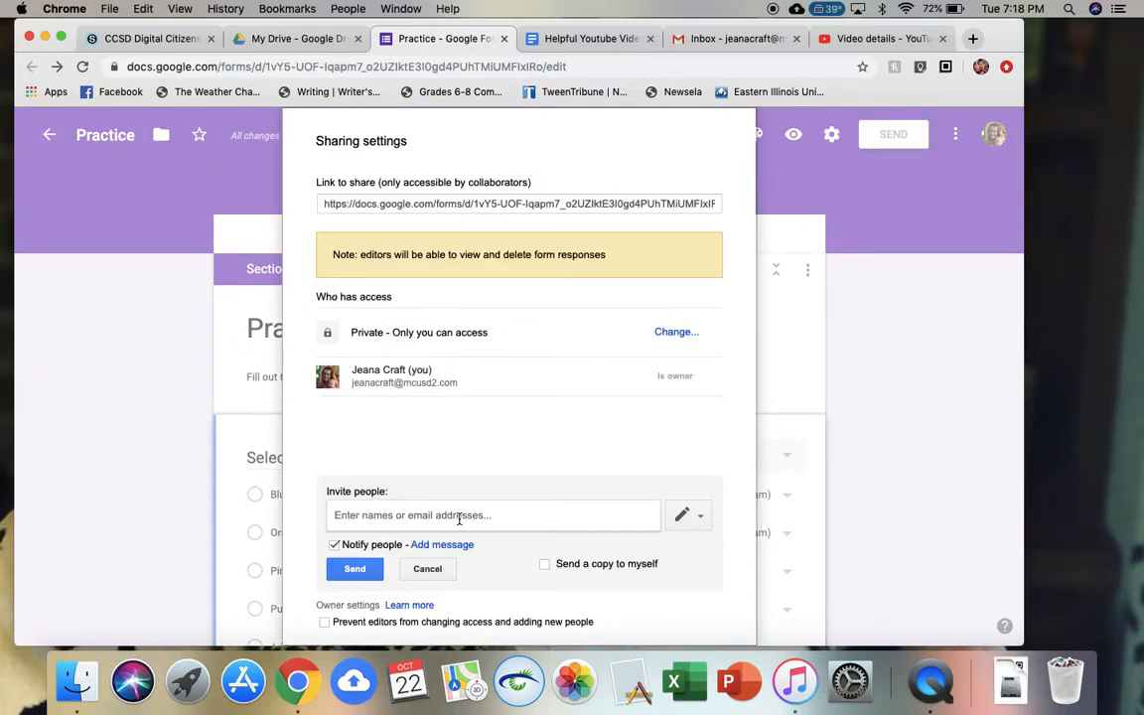
{"action": "left_click", "coordinate": [694, 496]}
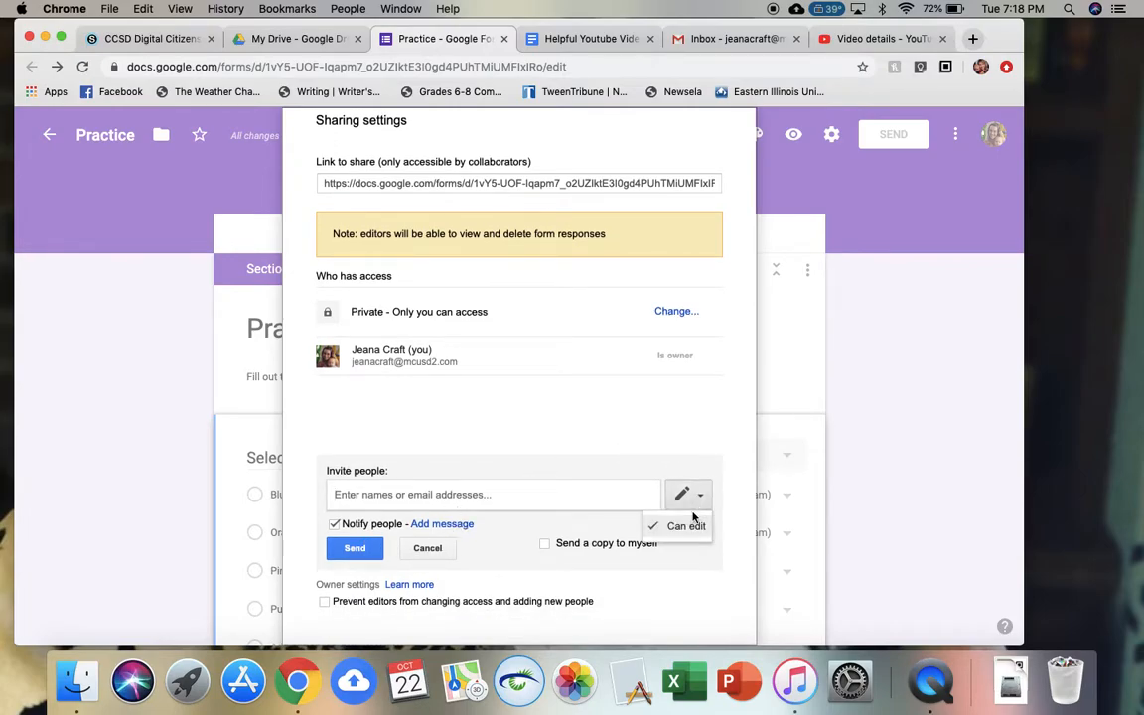
{"action": "left_click", "coordinate": [615, 418]}
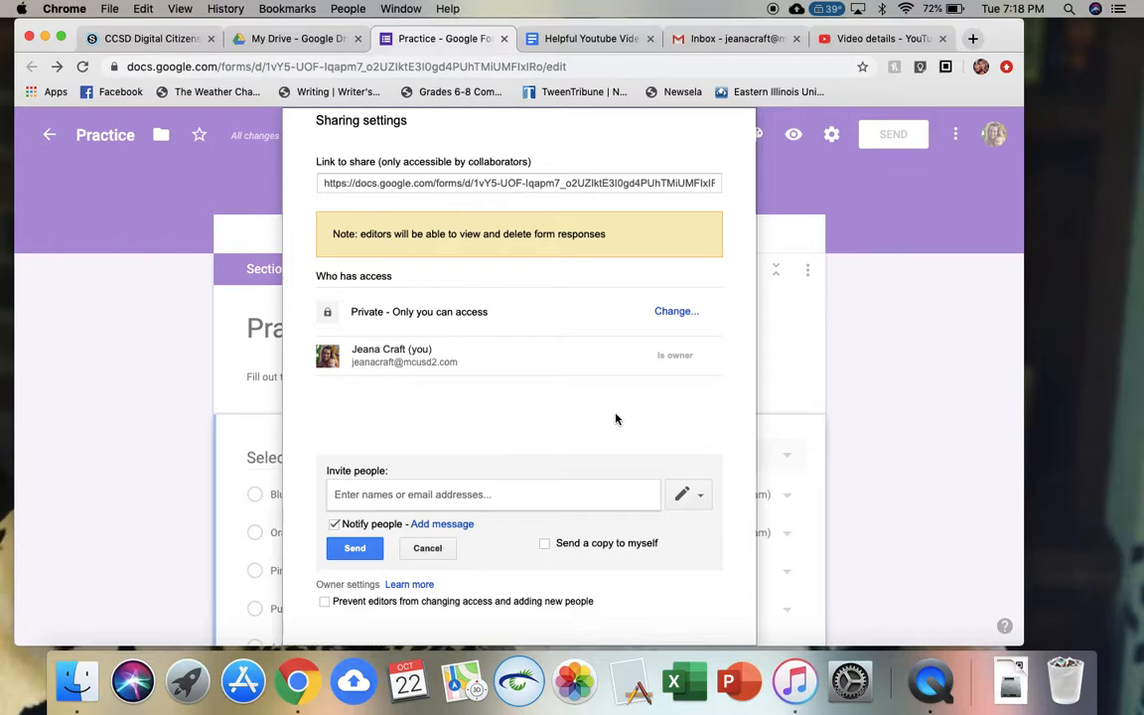
{"action": "key", "text": "Escape"}
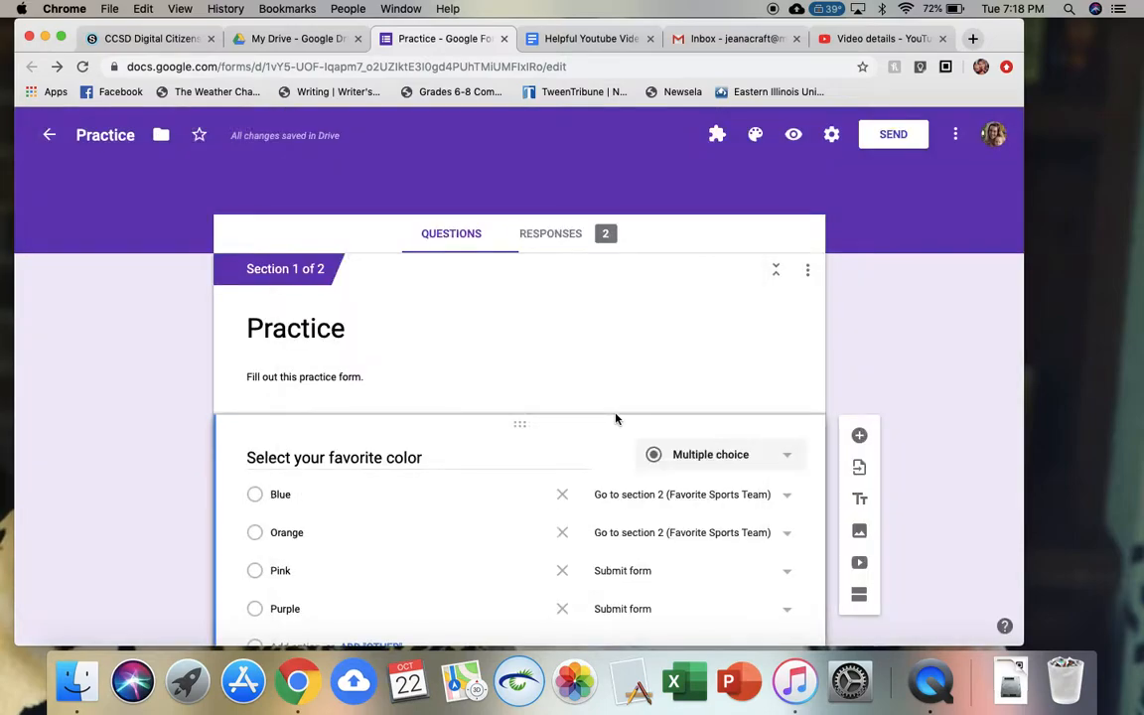
Step: Review the response summary charts for both questions and the available response management options
{"action": "left_click", "coordinate": [556, 236]}
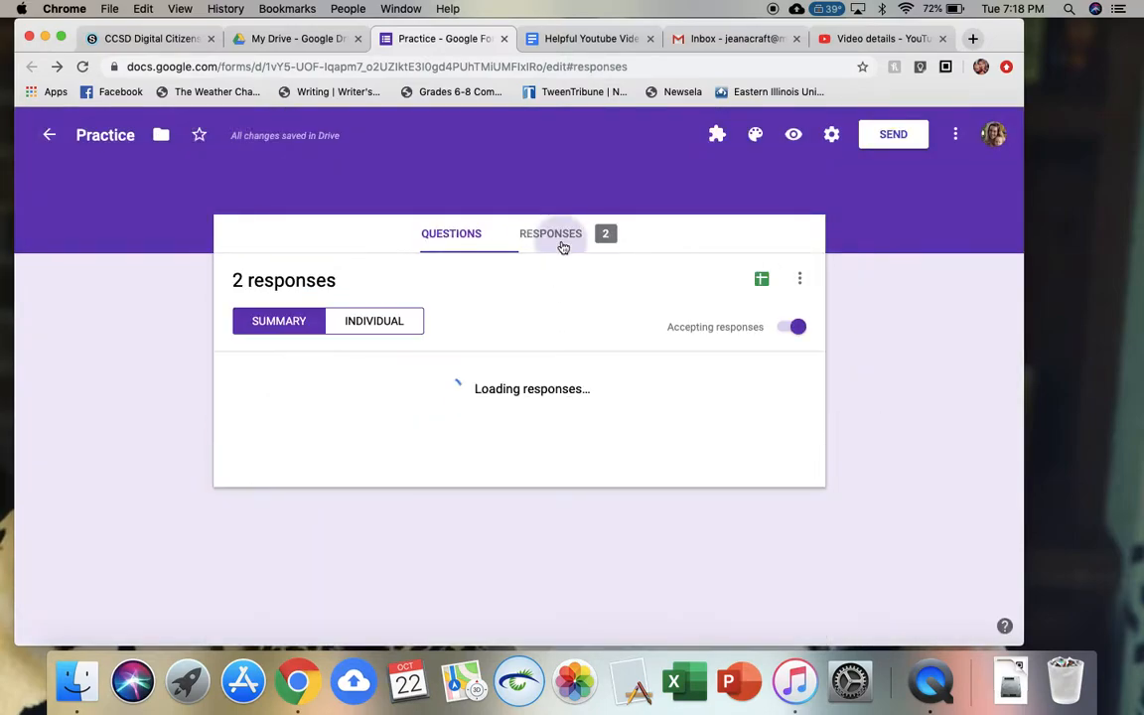
{"action": "scroll", "coordinate": [541, 506], "scroll_direction": "down", "scroll_amount": 1}
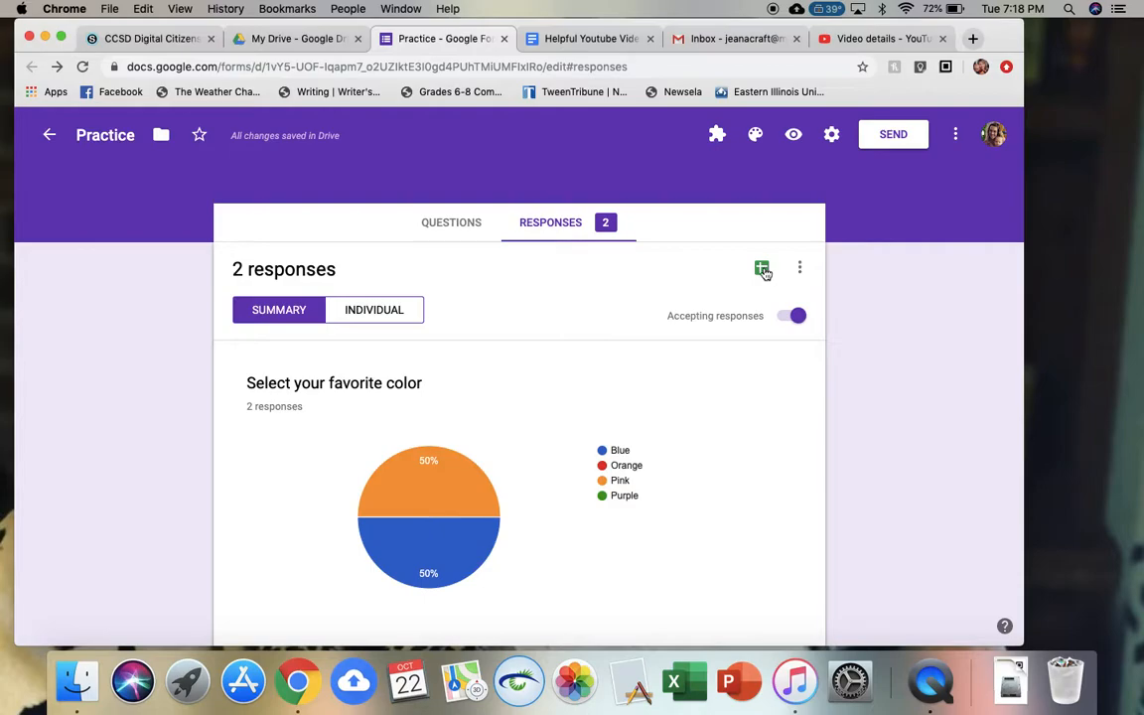
{"action": "left_click", "coordinate": [799, 268]}
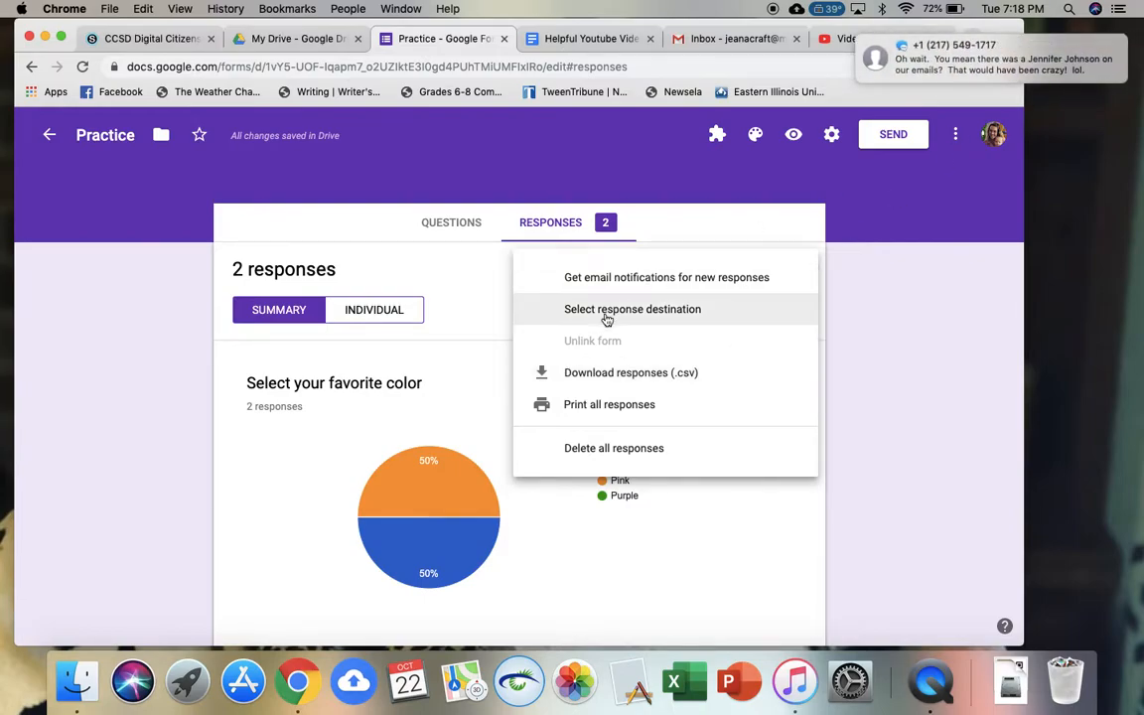
{"action": "left_click", "coordinate": [486, 339]}
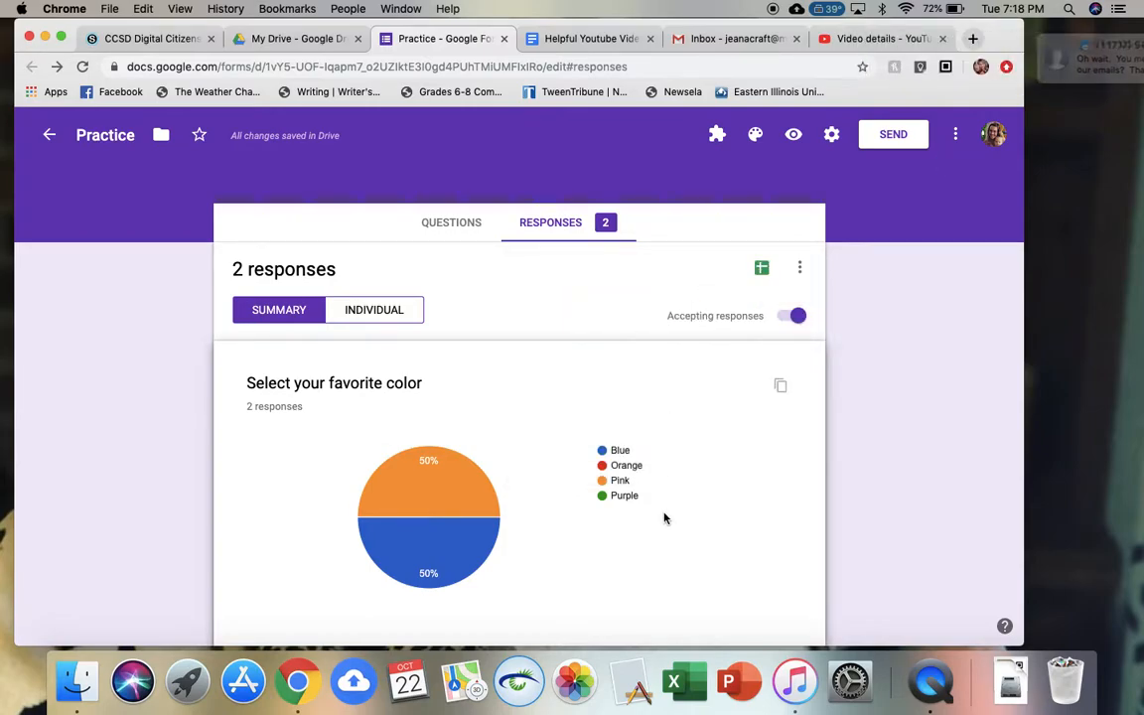
{"action": "scroll", "coordinate": [664, 518], "scroll_direction": "down", "scroll_amount": 5}
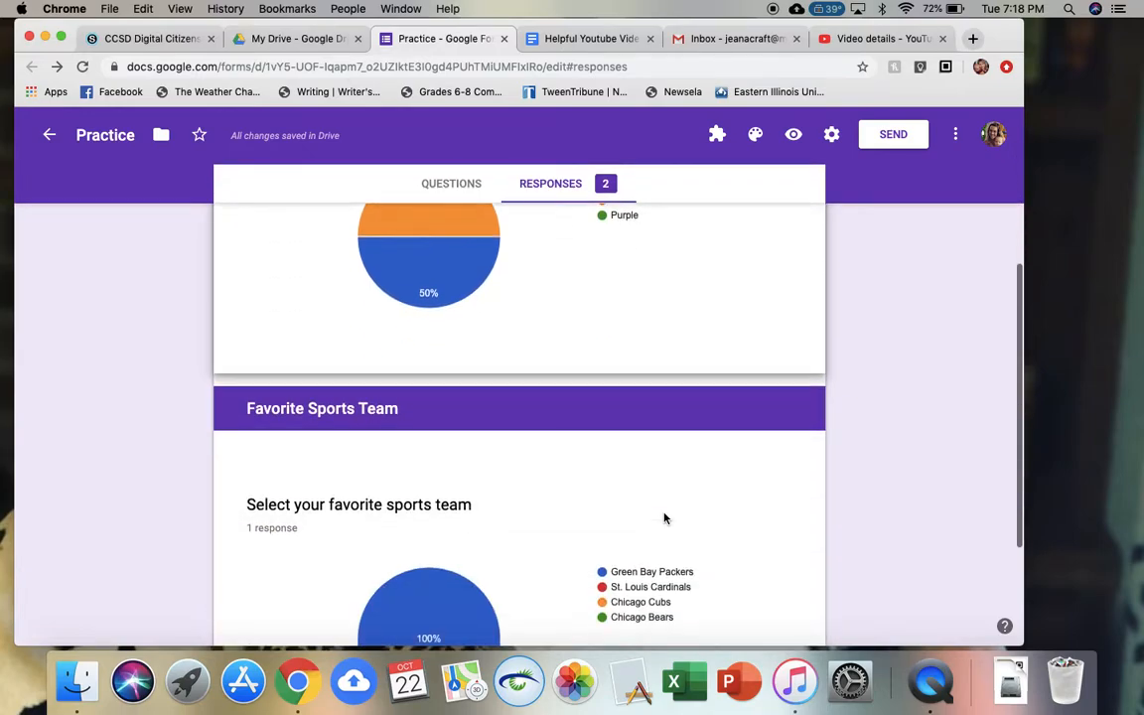
{"action": "scroll", "coordinate": [665, 518], "scroll_direction": "up", "scroll_amount": 5}
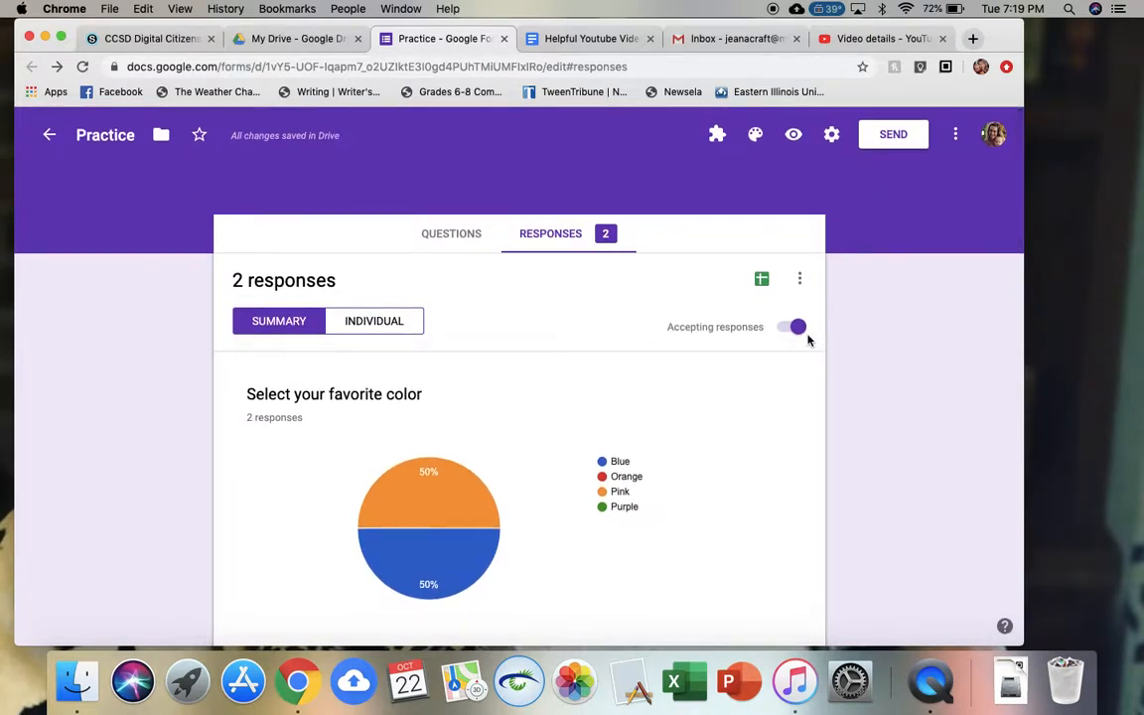